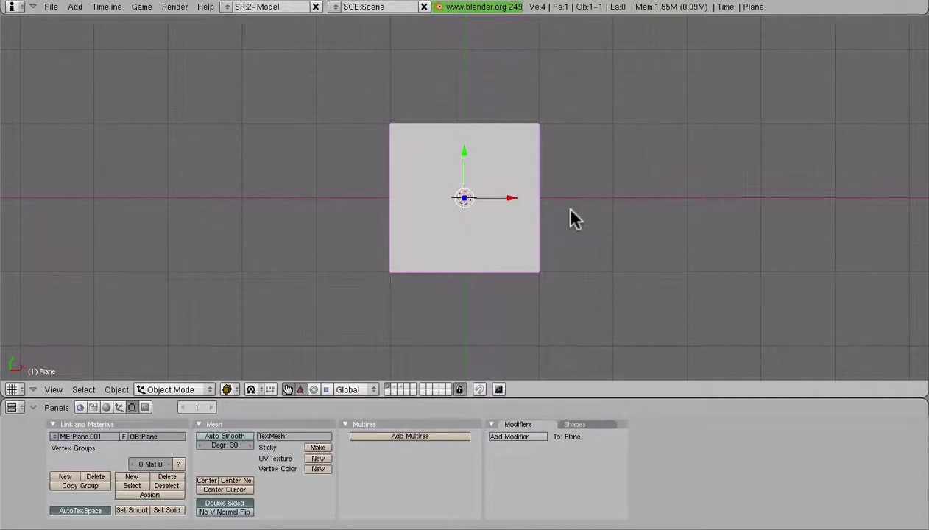
Enter Edit Mode on the plane and set up a top view with face select mode active
key("Tab")
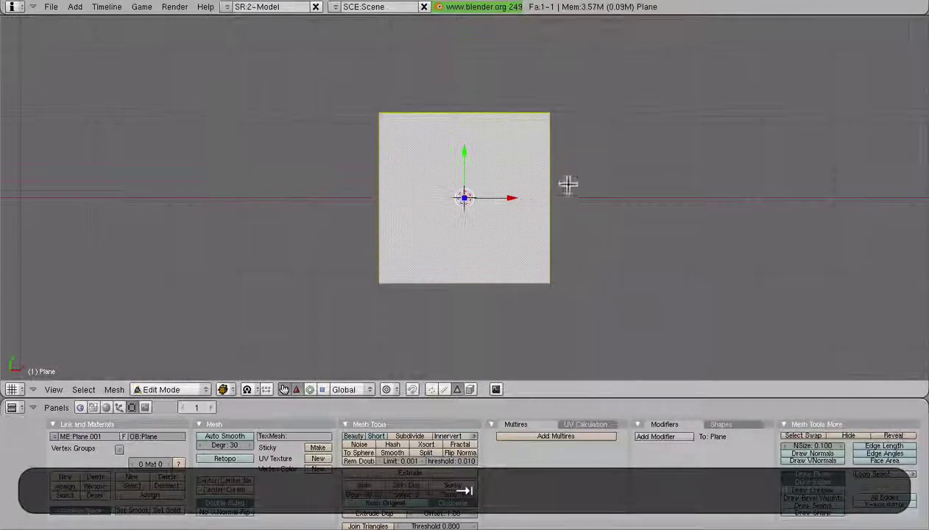
middle_click_drag(527, 283, 454, 126)
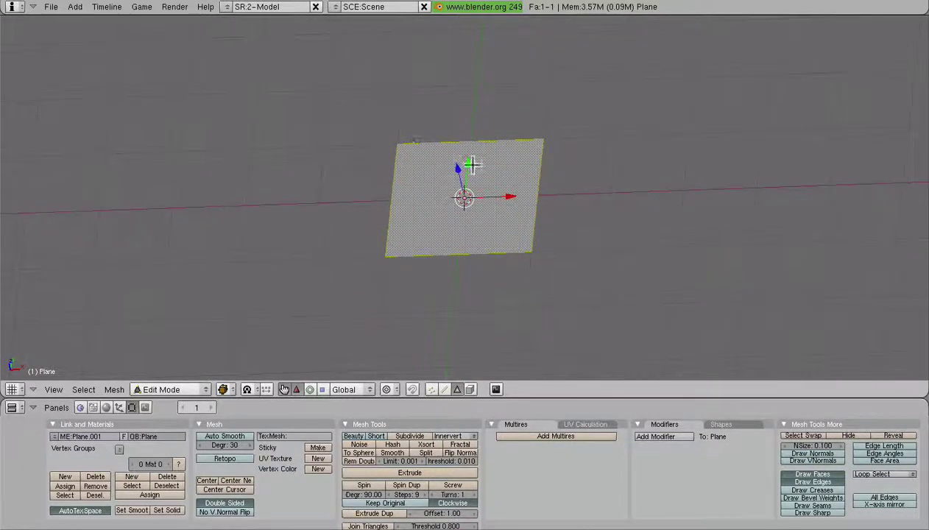
key("KP_7")
scroll(523, 130, "up", 2)
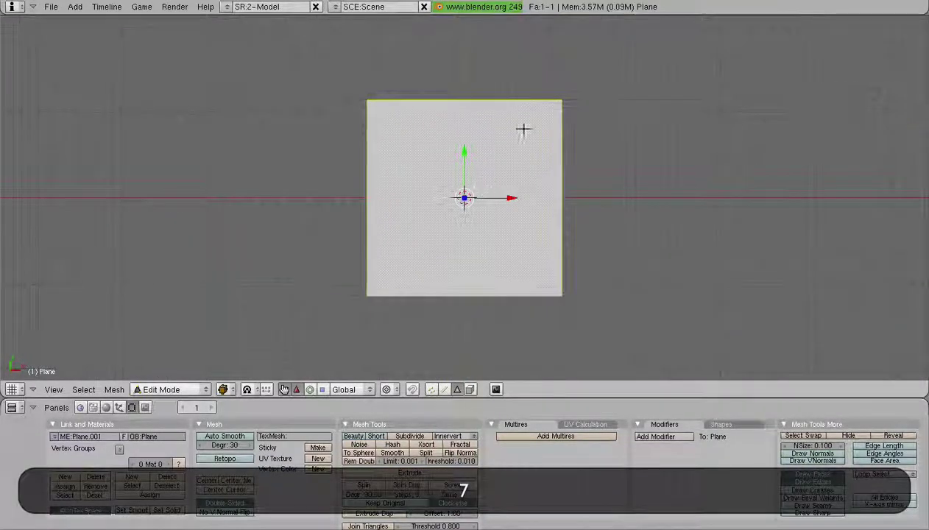
left_click(444, 390)
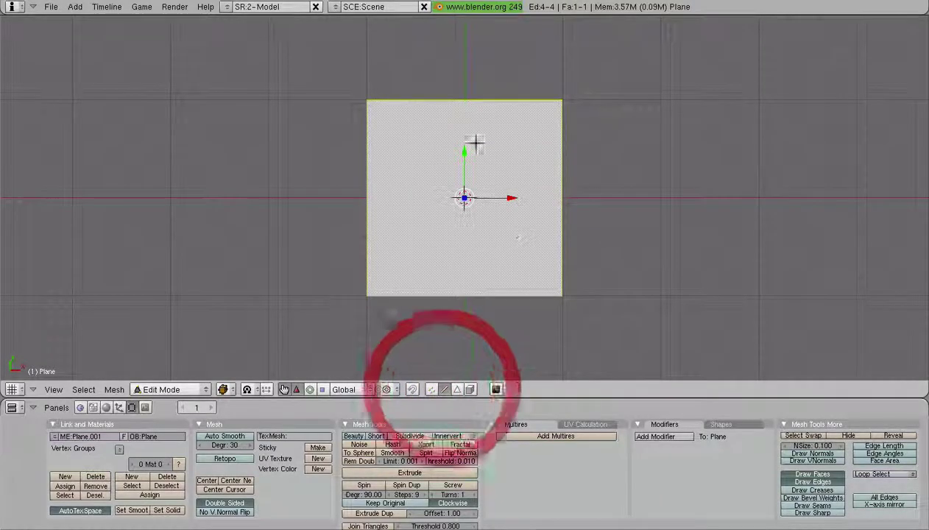
left_click(456, 389)
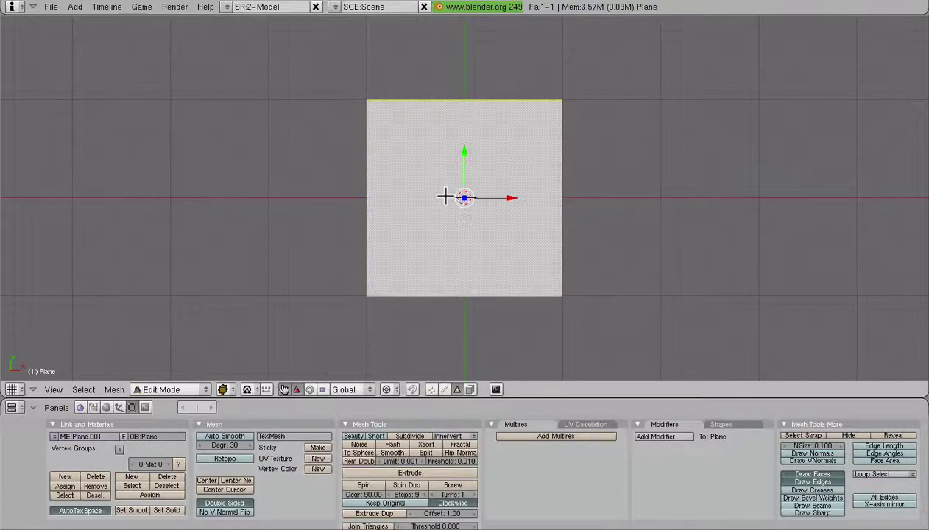
Try an exact knife cut that enters through the plane's upper edge and spirals inward to end inside the face, and undo it
key("k")
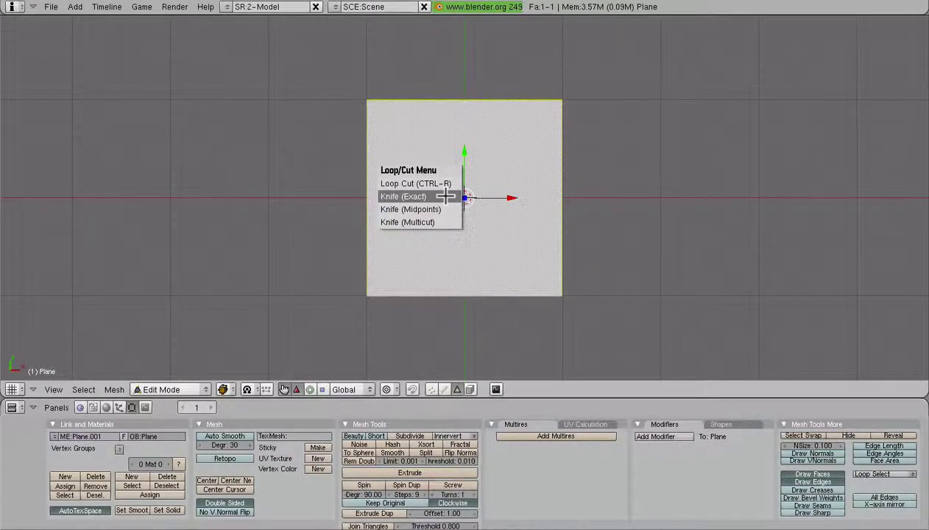
left_click(446, 195)
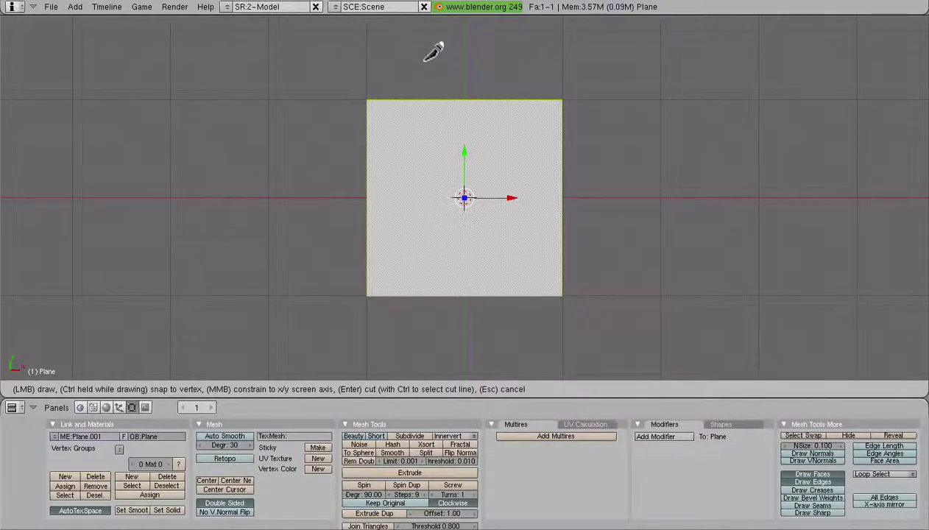
left_click_drag(425, 64, 440, 149)
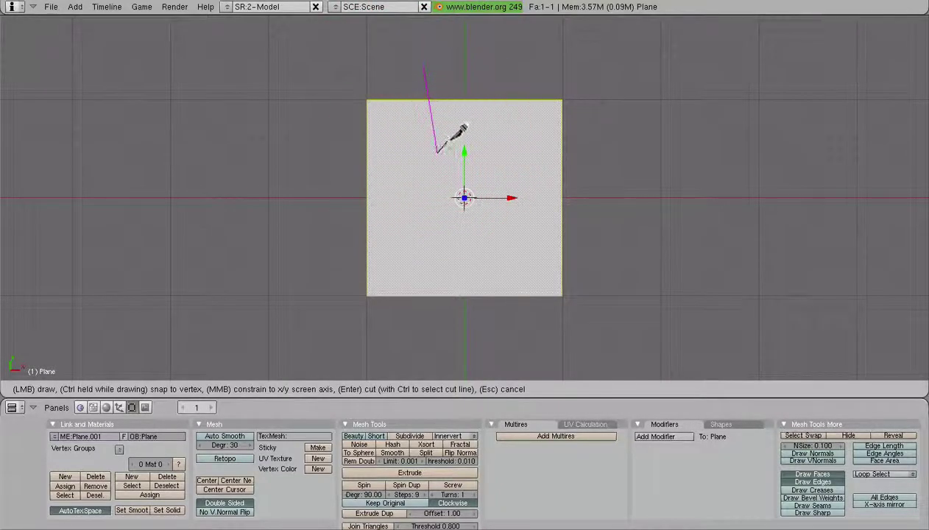
left_click(527, 173)
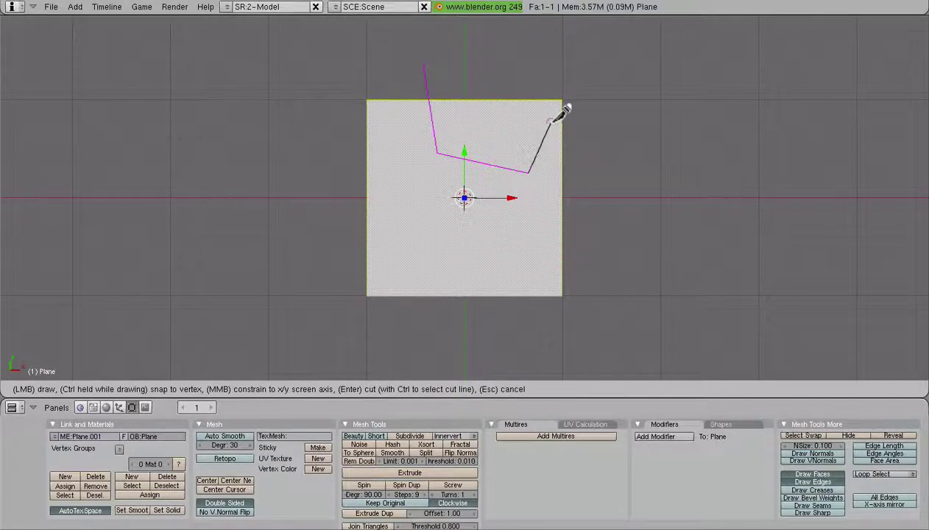
left_click(550, 122)
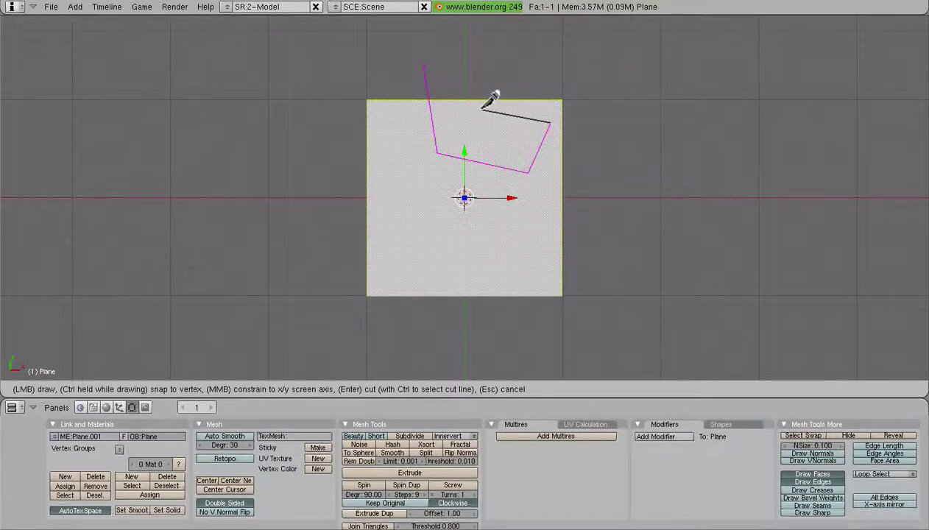
left_click(478, 111)
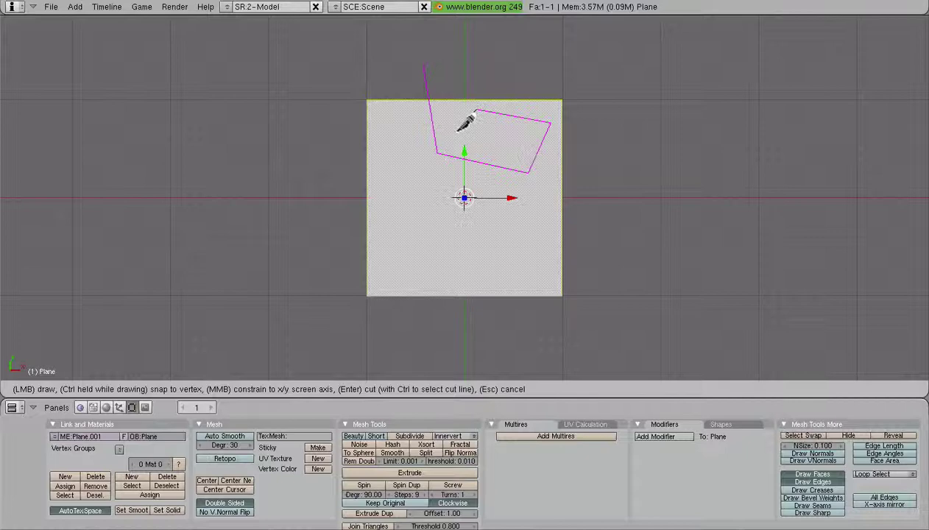
left_click(456, 133)
left_click(457, 150)
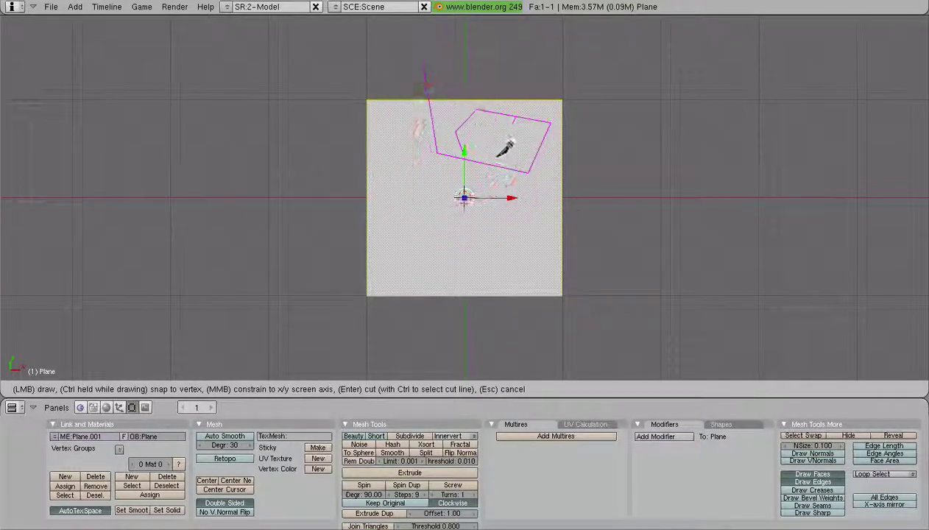
left_click(524, 163)
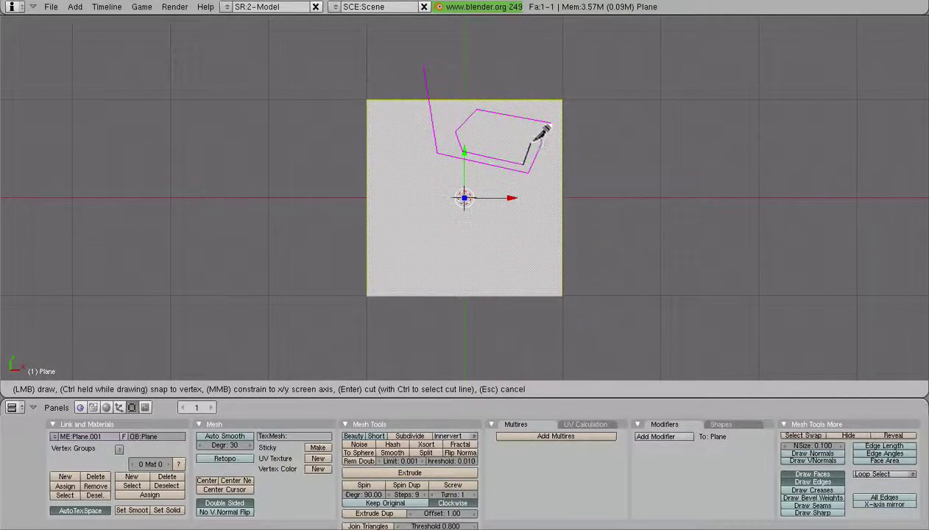
left_click(533, 134)
left_click(481, 129)
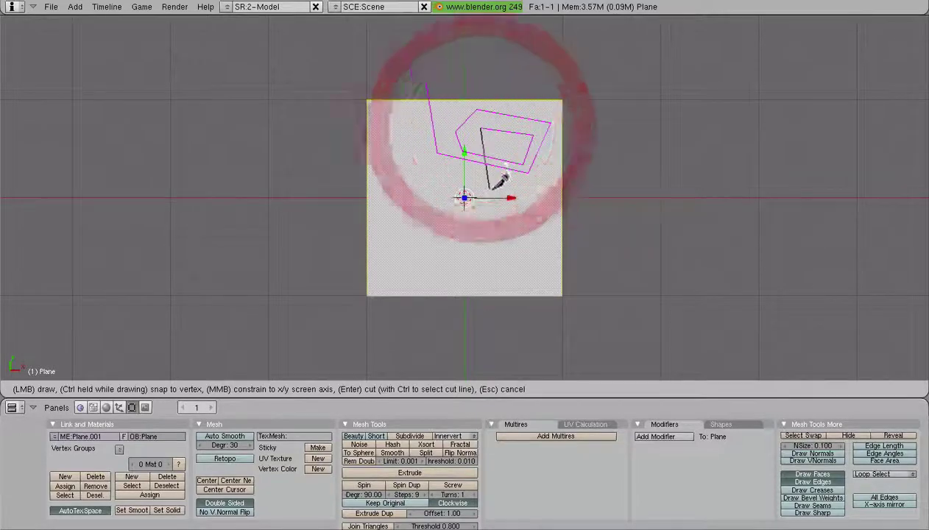
left_click(490, 188)
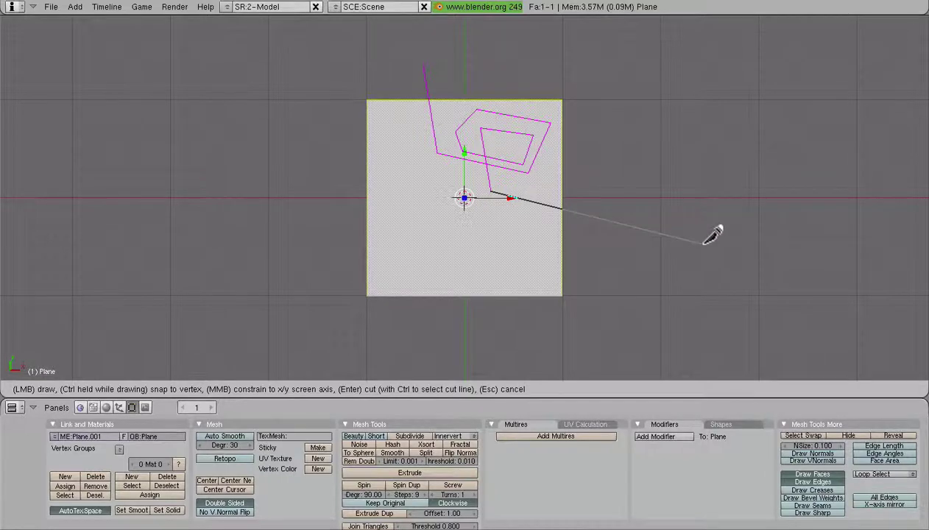
key("Return")
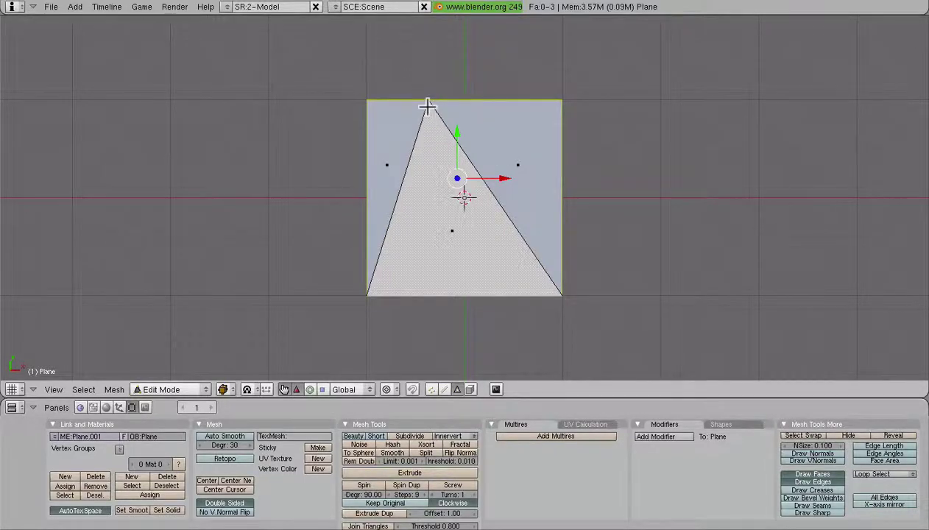
key("ctrl+z")
Try a straight exact knife cut across the plane's upper-right corner, and undo it
key("ctrl+k")
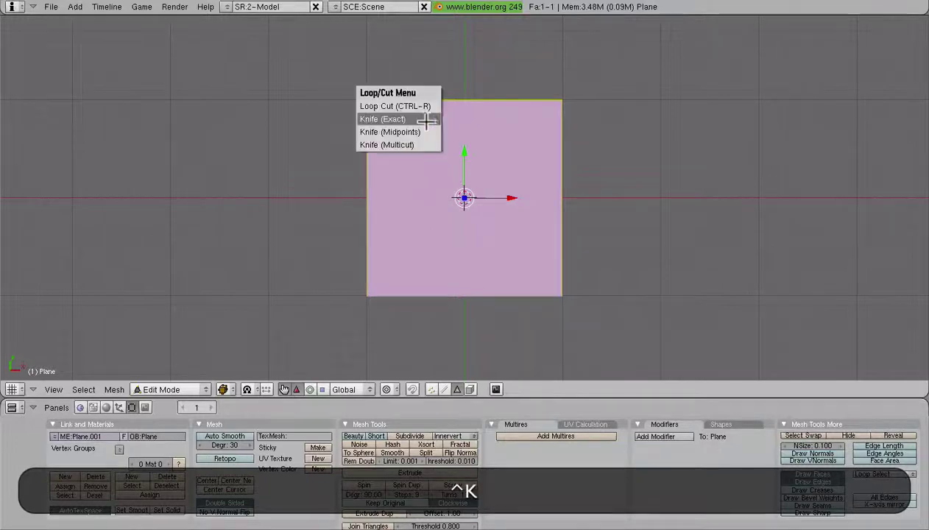
left_click(426, 120)
mouse_move(431, 83)
left_mouse_down()
mouse_move(607, 195)
mouse_move(617, 215)
left_mouse_up()
key("Return")
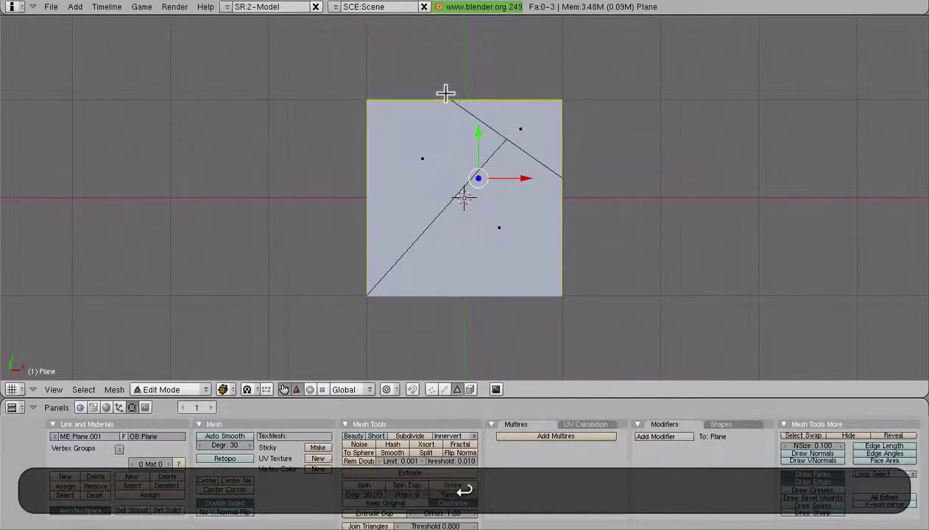
key("ctrl+z")
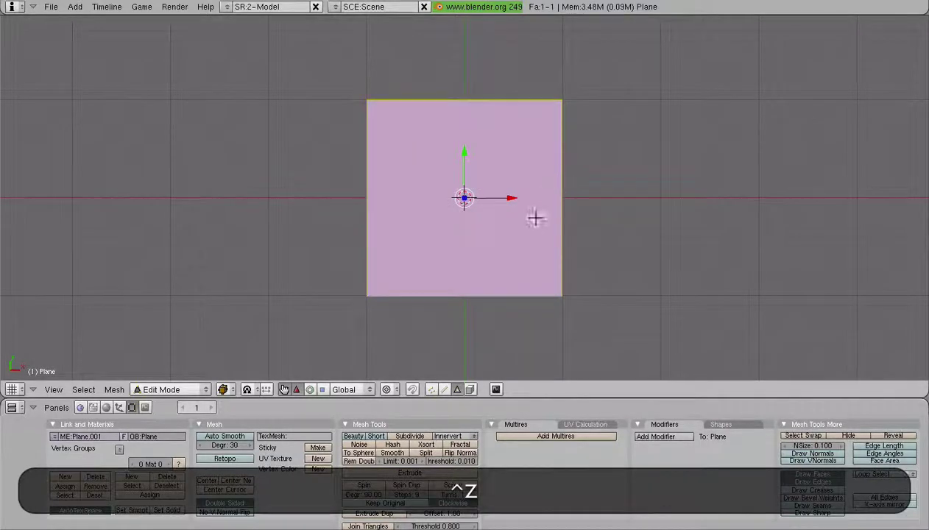
Try an exact knife cut that enters the upper edge, bends inside the undivided face and exits the right edge, and undo it
key("ctrl+k")
left_click(505, 163)
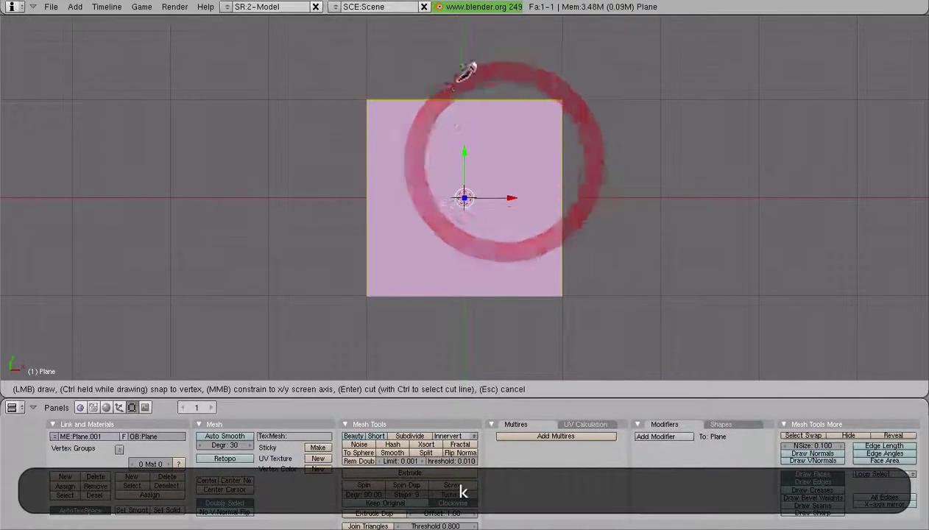
left_click_drag(441, 74, 433, 229)
left_click(433, 229)
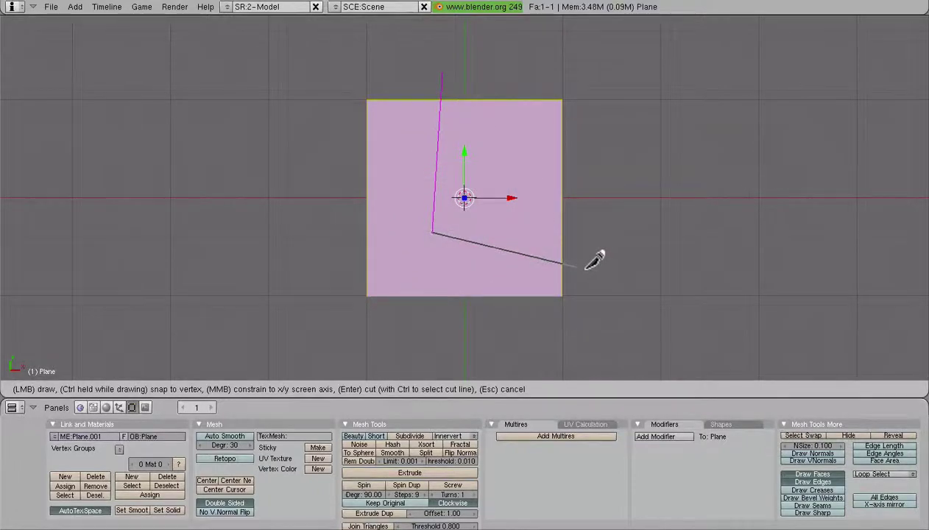
left_click(585, 266)
key("Return")
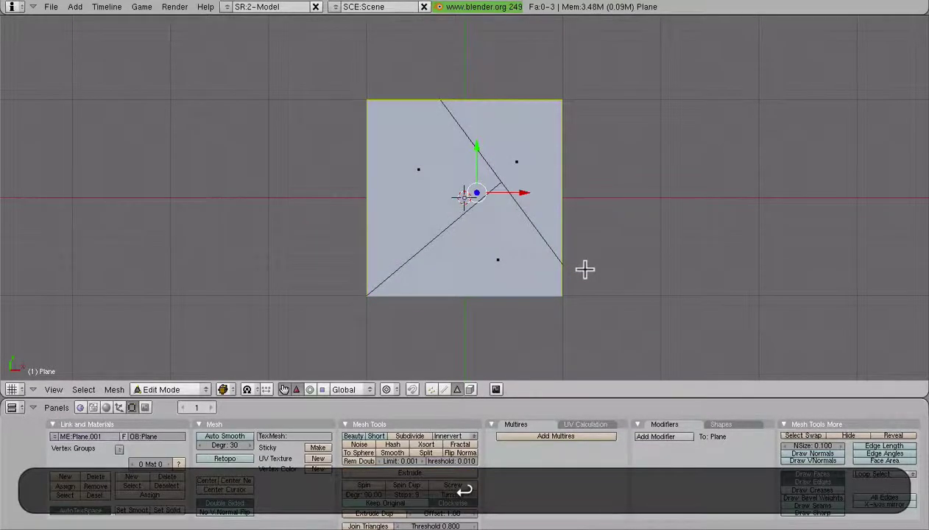
key("ctrl+z")
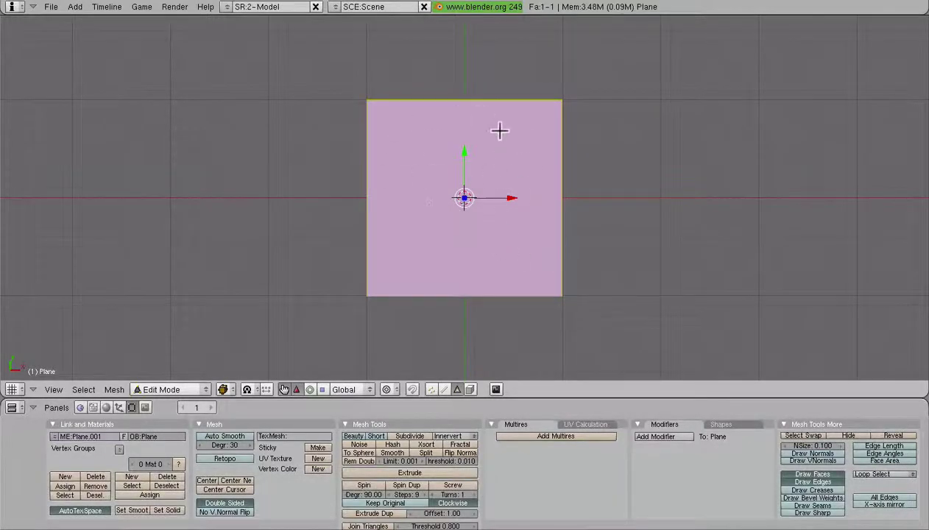
Subdivide the plane once into four square faces
key("w")
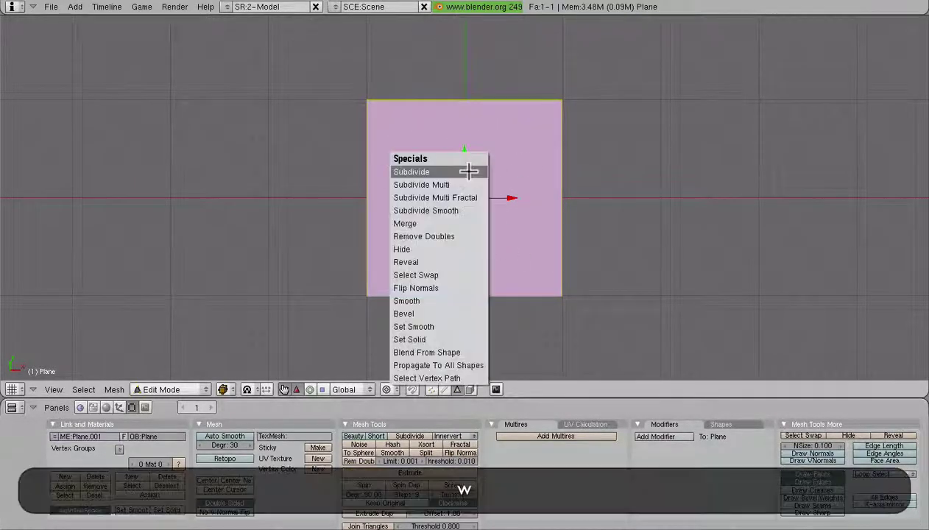
left_click(438, 172)
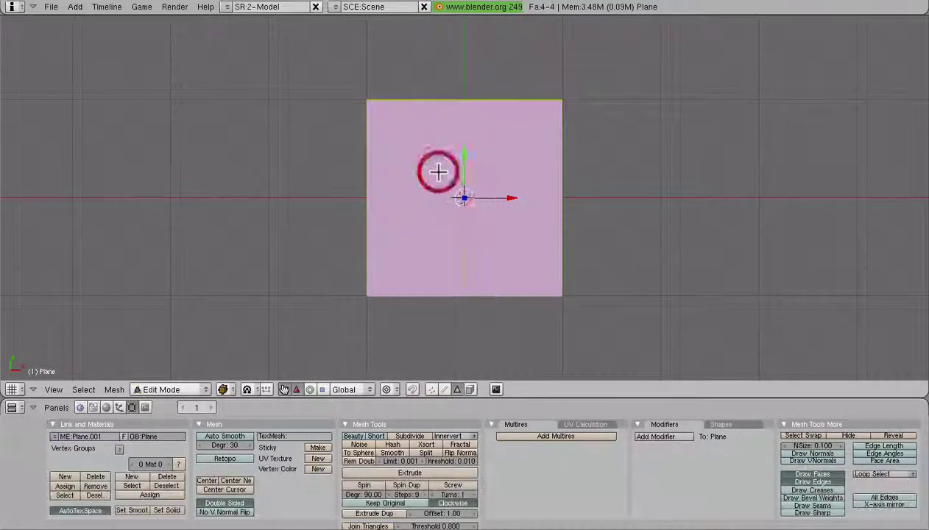
Select the plane's quarter faces one after another to examine the subdivision
right_click(413, 134)
right_click(414, 213)
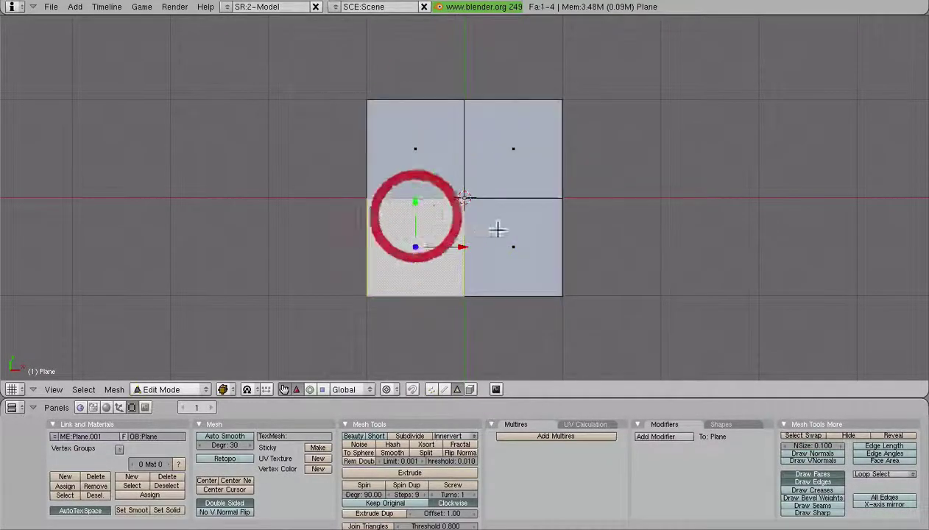
right_click(491, 225)
right_click(502, 149)
right_click(415, 151)
right_click(414, 223)
right_click(505, 229)
right_click(508, 158)
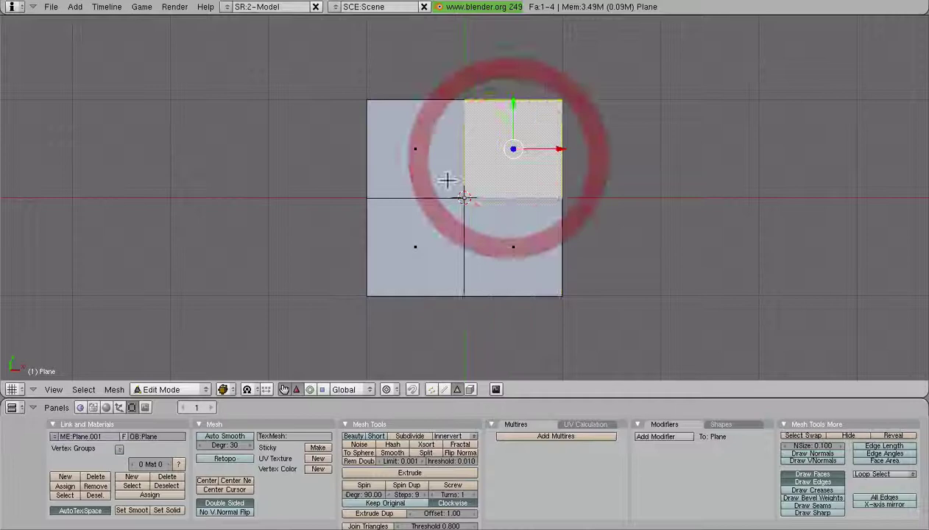
Select all four faces and make an exact knife cut from the upper edge, bending through the lower-left quarter, to the right edge
key("a")
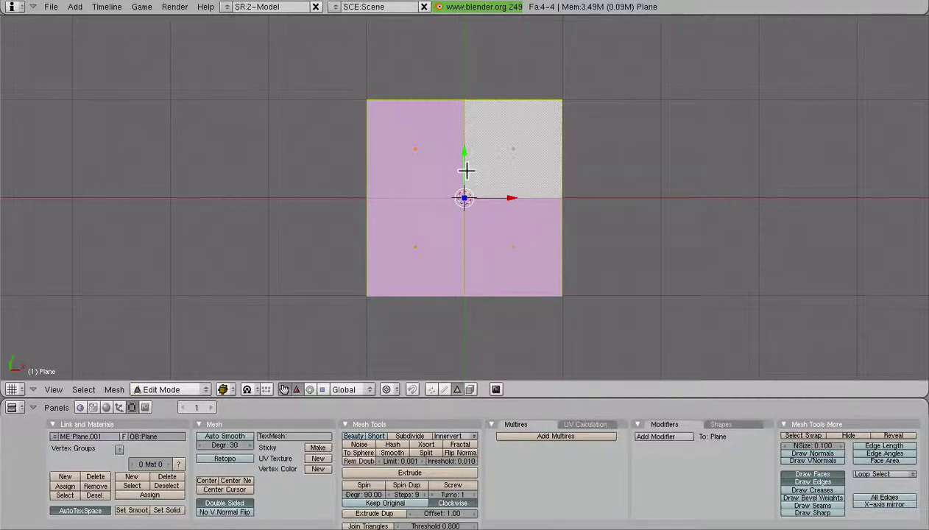
key("k")
left_click(469, 168)
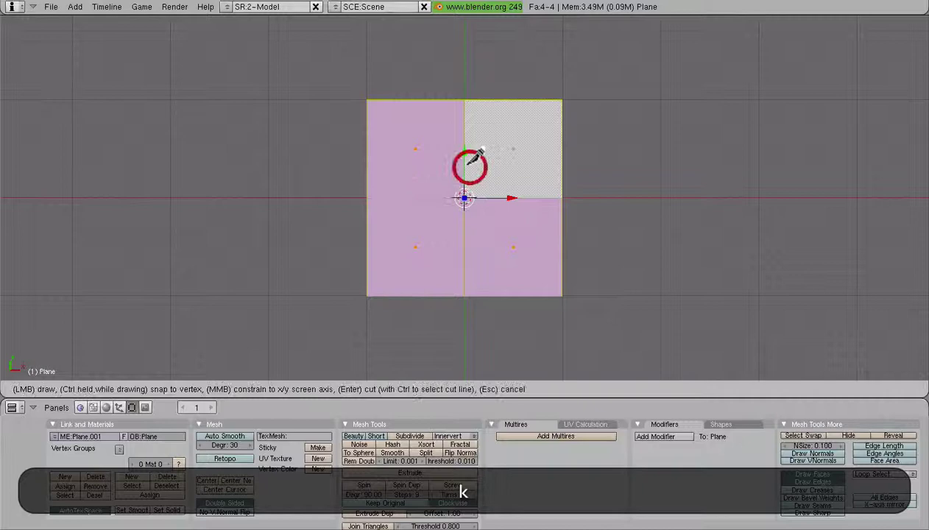
left_click(404, 64)
left_click(419, 203)
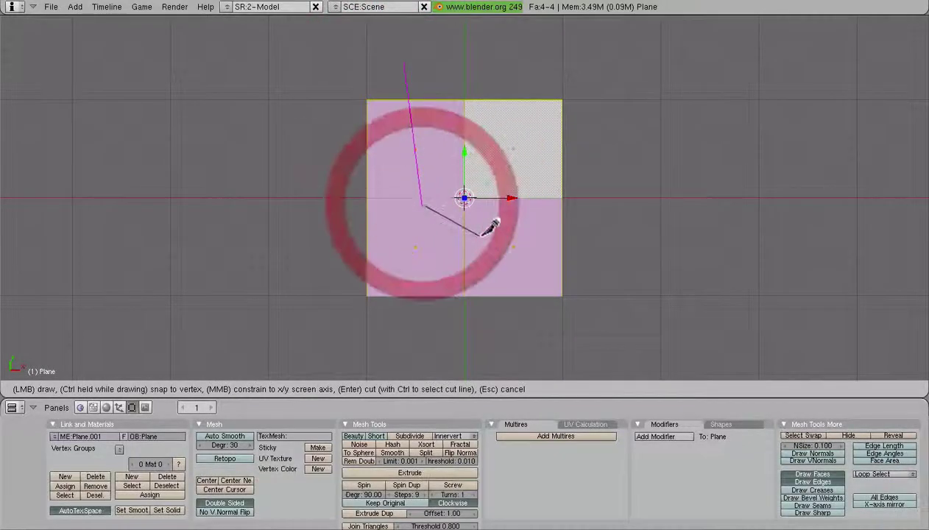
left_click(475, 237)
left_click(569, 236)
key("Return")
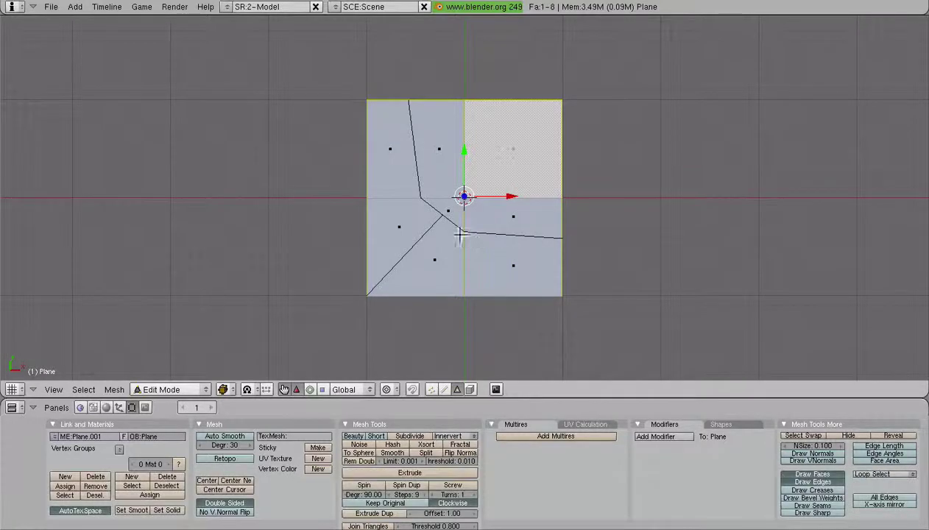
In vertex select mode, move the vertex where the diagonal edge meets the knife cut slightly towards the lower-left corner
left_click(433, 387)
right_click(468, 214)
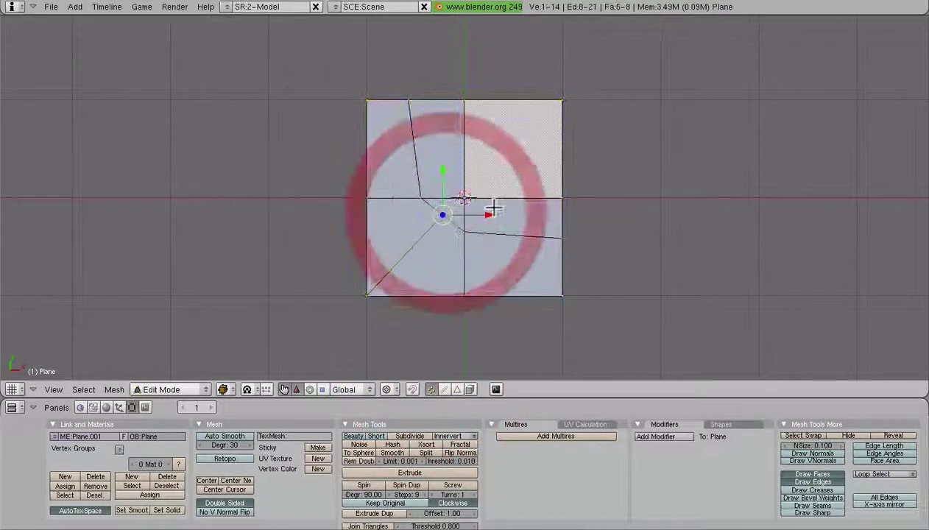
key("h")
key("ctrl+z")
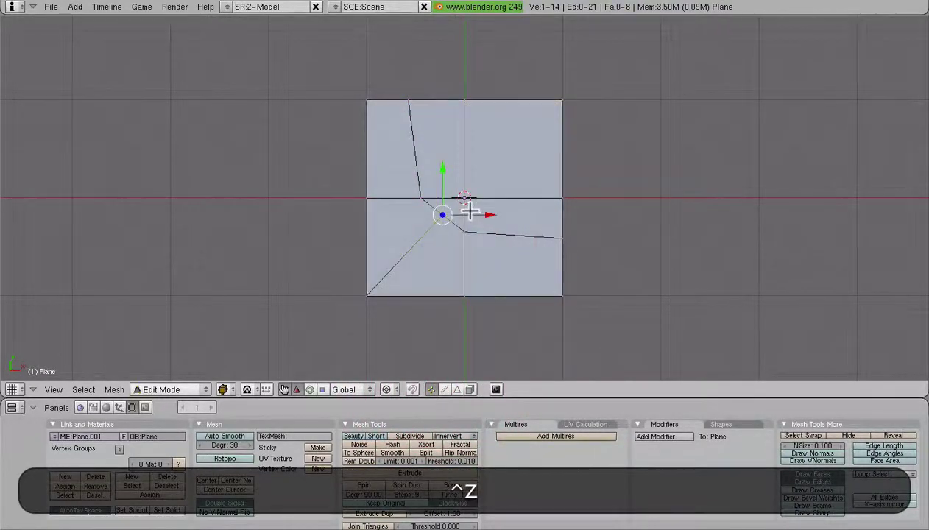
key("g")
left_click(460, 216)
Check the plane in Object Mode, return to Edit Mode and deselect all of its geometry
key("Tab")
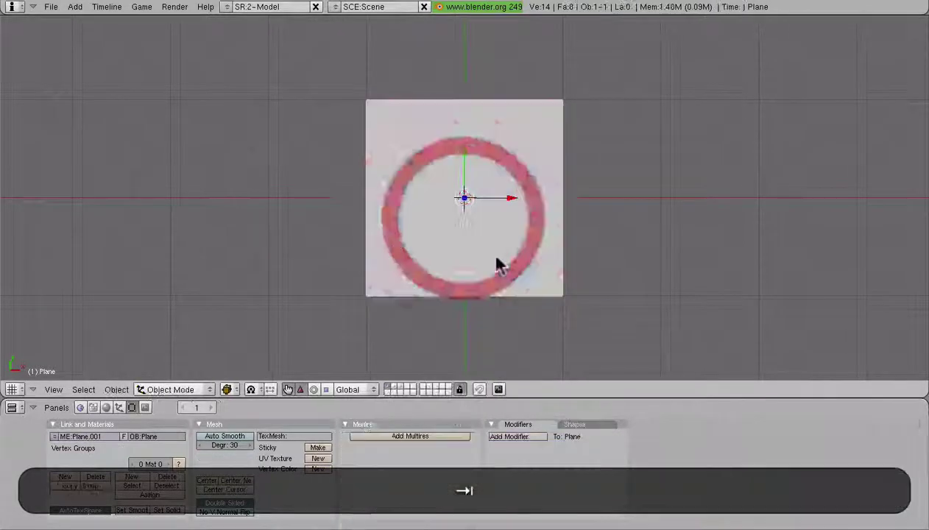
key("Tab")
key("a")
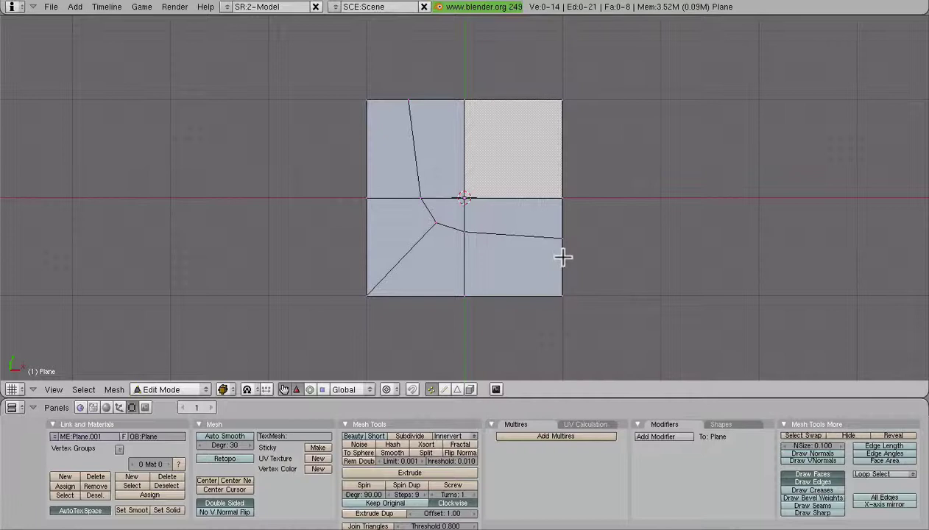
Undo the last move of the plane's vertex where the diagonal edge meets the knife cut
key("ctrl+z")
key("ctrl+z")
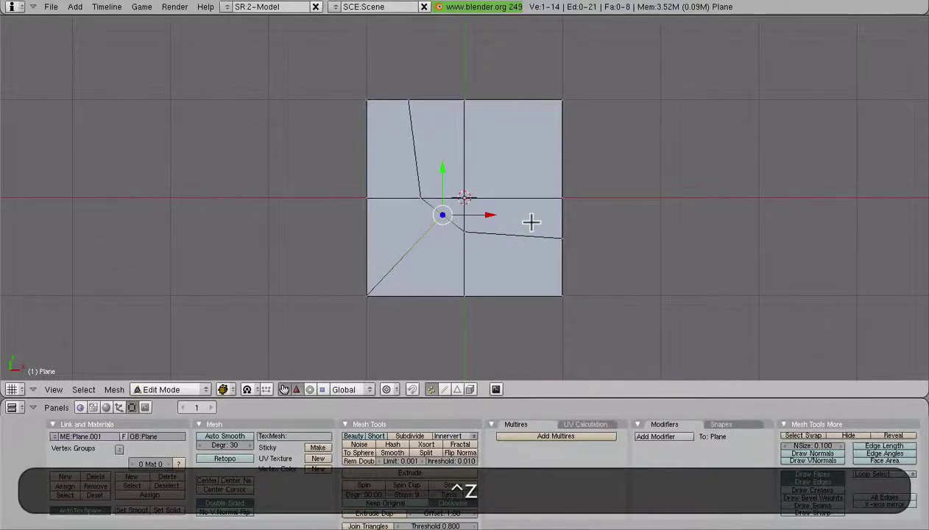
Leave the plane, switch to layer 2, select the cube and enter Edit Mode
key("ctrl+Tab")
key("2")
middle_click_drag(505, 237, 457, 199)
scroll(478, 184, "down", 2)
right_click(457, 198)
scroll(508, 234, "up", 3)
key("Tab")
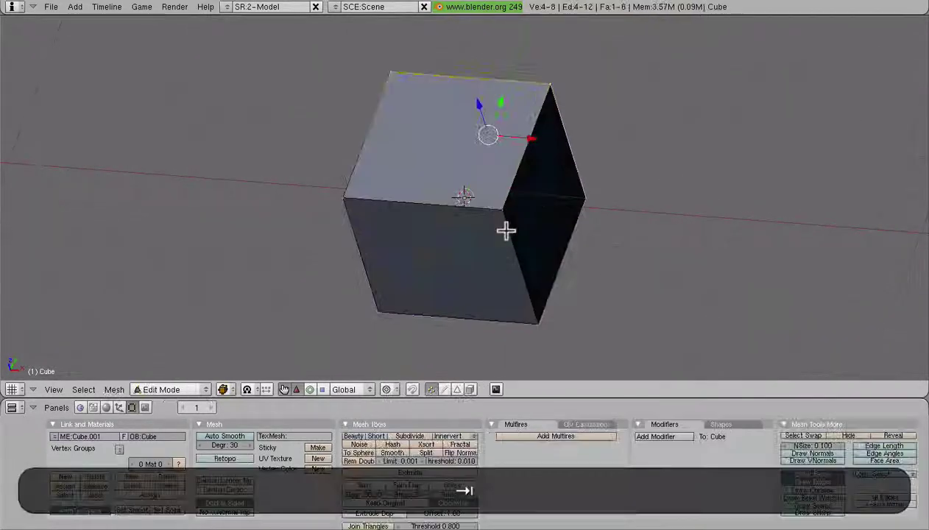
Select all of the cube's geometry and examine it from several sides
key("a")
middle_click_drag(414, 228, 408, 267)
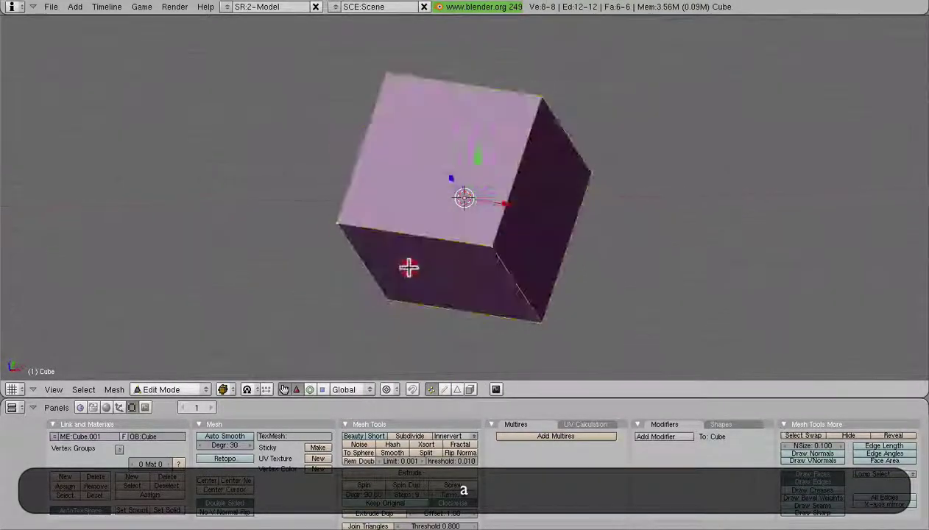
key("KP_1")
left_click(443, 389)
middle_click_drag(463, 324, 394, 265)
left_click(430, 389)
middle_click_drag(497, 201, 576, 194)
middle_click_drag(601, 166, 392, 150)
middle_click_drag(379, 218, 524, 224)
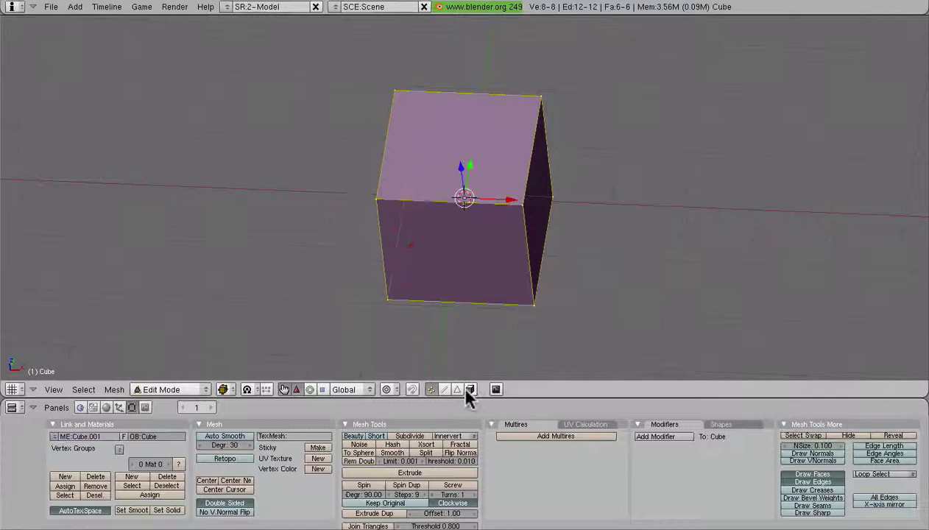
In face select mode, select the cube's top and front faces together
left_click(471, 389)
right_click(473, 151)
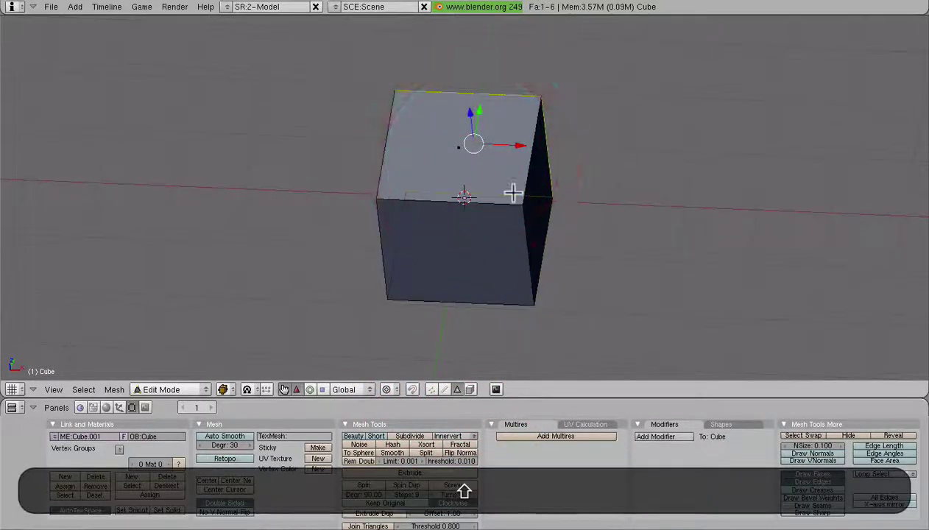
middle_click_drag(512, 193, 451, 201)
left_click(460, 266, "shift")
middle_click_drag(459, 265, 481, 209)
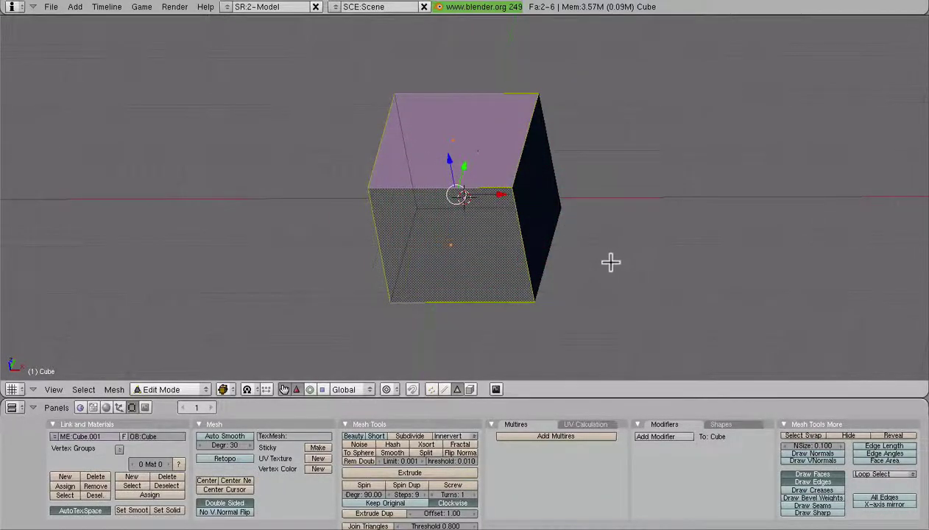
Make an exact knife cut diagonally across the two selected cube faces and check the new edges in Edit Mode and Object Mode
key("k")
mouse_move(346, 124)
left_mouse_down()
mouse_move(388, 162)
mouse_move(532, 223)
left_mouse_up()
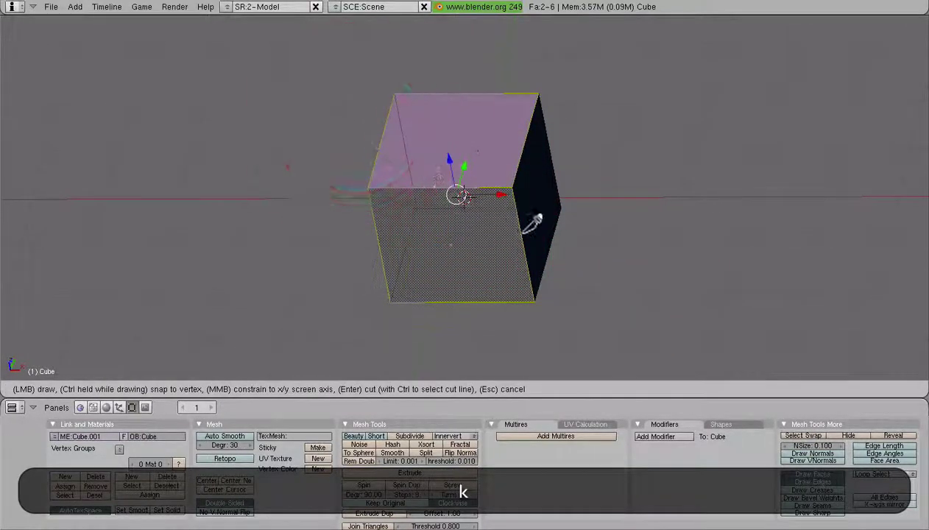
key("Return")
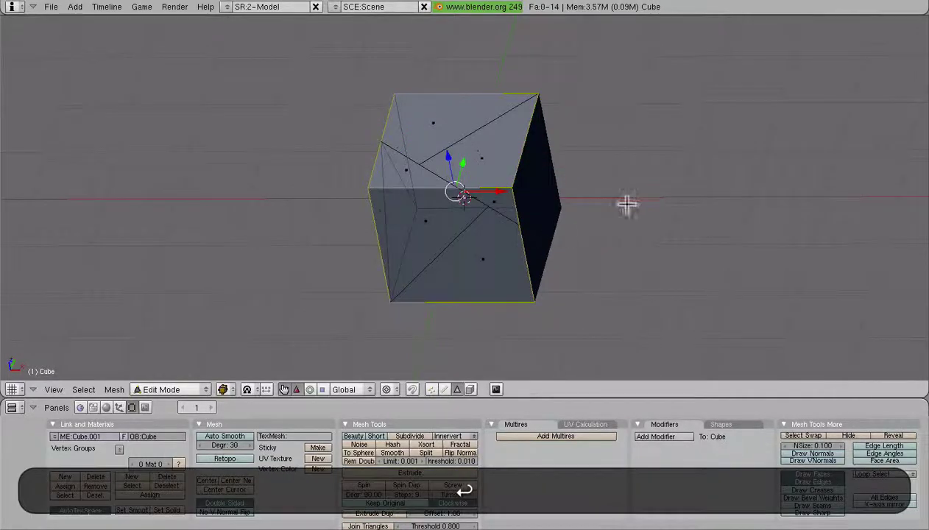
middle_click_drag(626, 206, 416, 154)
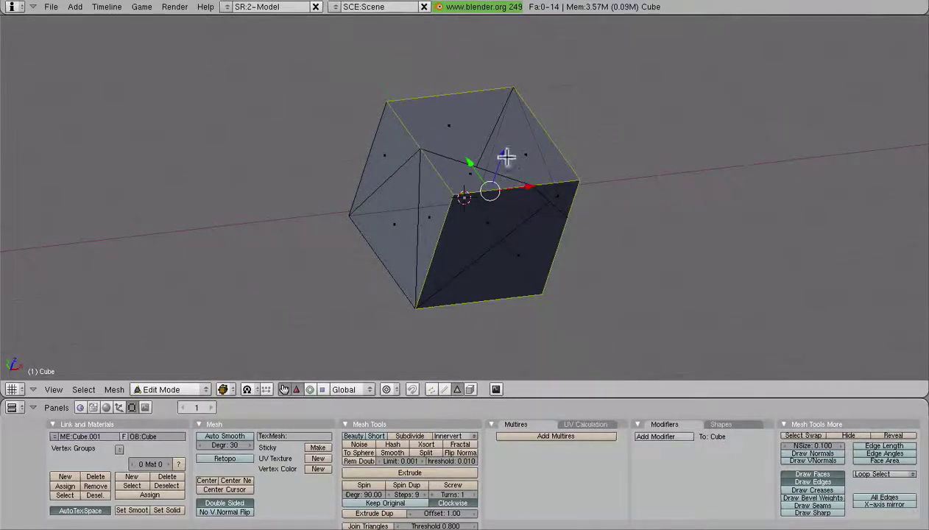
mouse_move(402, 154)
left_mouse_down("ctrl")
mouse_move(376, 206)
mouse_move(412, 227)
mouse_move(429, 196)
mouse_move(412, 172)
mouse_move(424, 196)
left_mouse_up("ctrl")
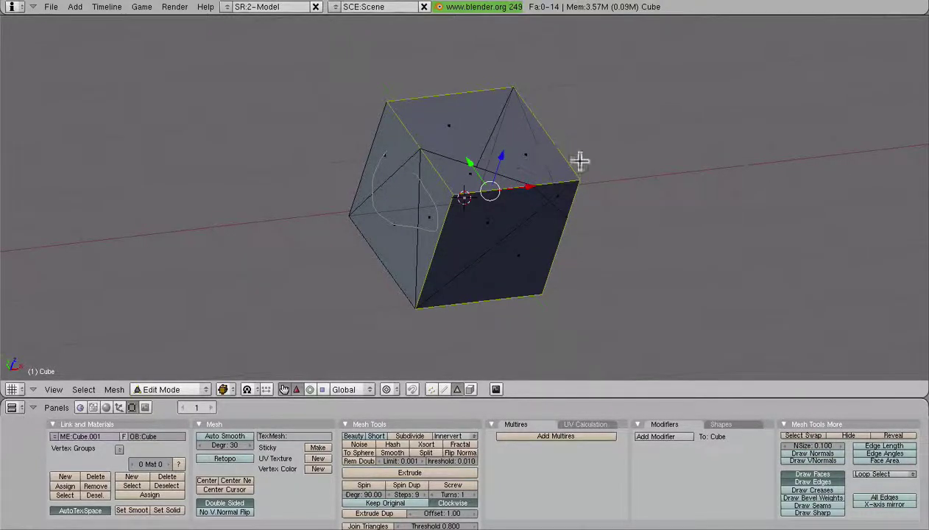
middle_click_drag(580, 161, 421, 211)
key("Tab")
key("Tab")
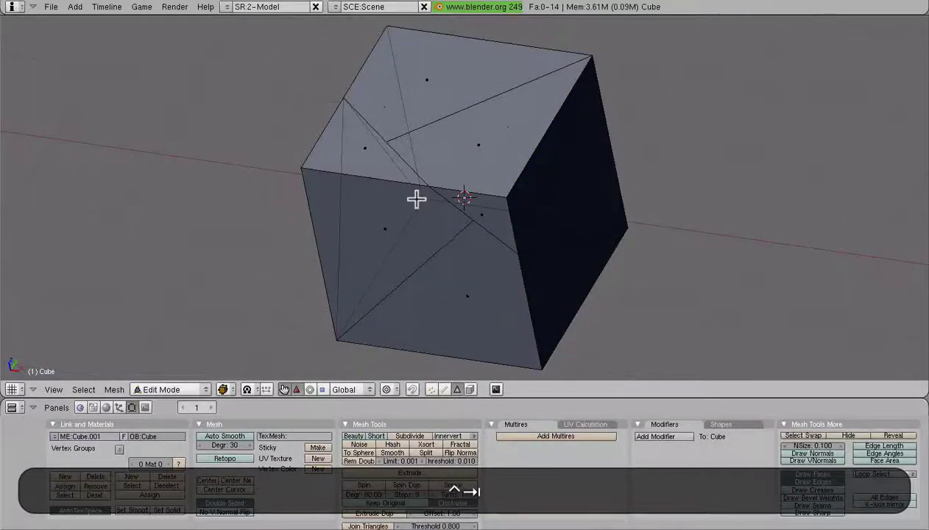
Undo the diagonal knife cut on the cube's top and front faces
key("ctrl+z")
key("ctrl+z")
key("ctrl+z")
key("ctrl+z")
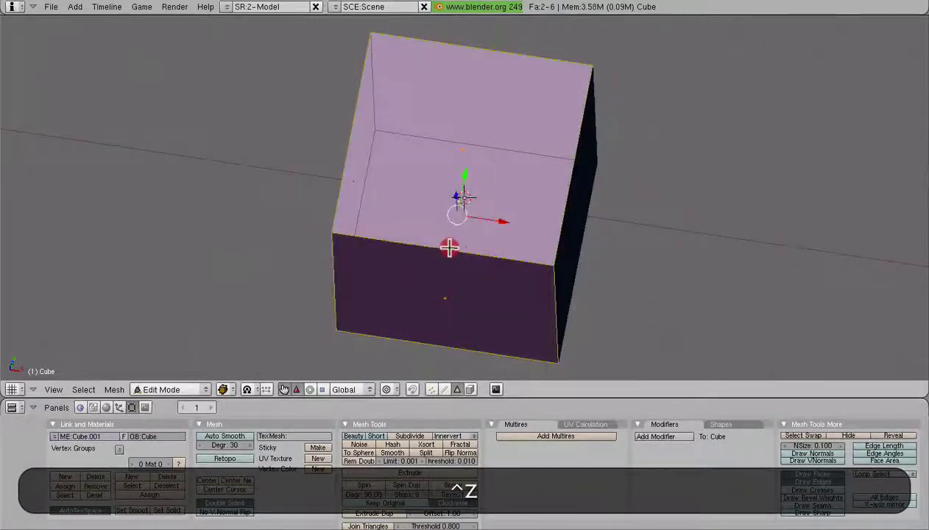
Select all of the cube's faces, make an exact knife cut crosswise over the top face and its side edges, and inspect the far sides
middle_click(439, 197)
key("a")
middle_click_drag(481, 193, 442, 226)
key("a")
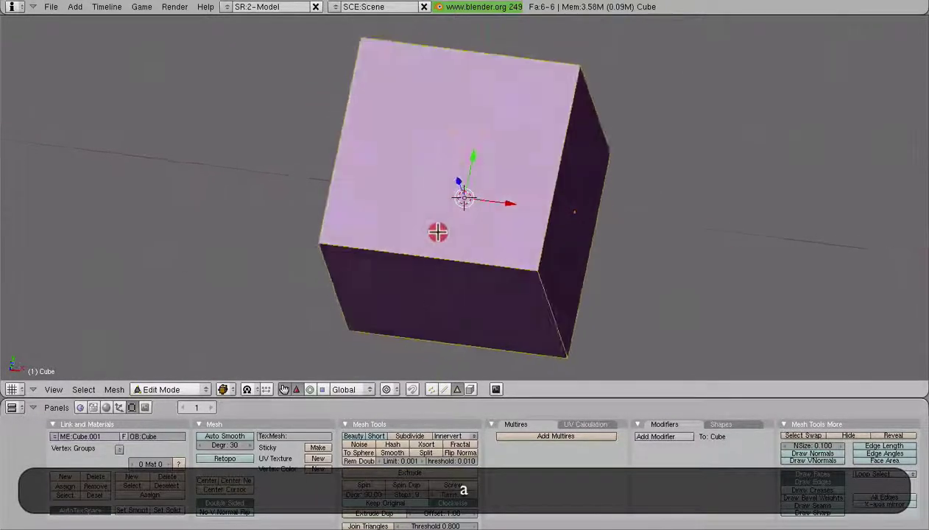
key("k")
left_click(443, 229)
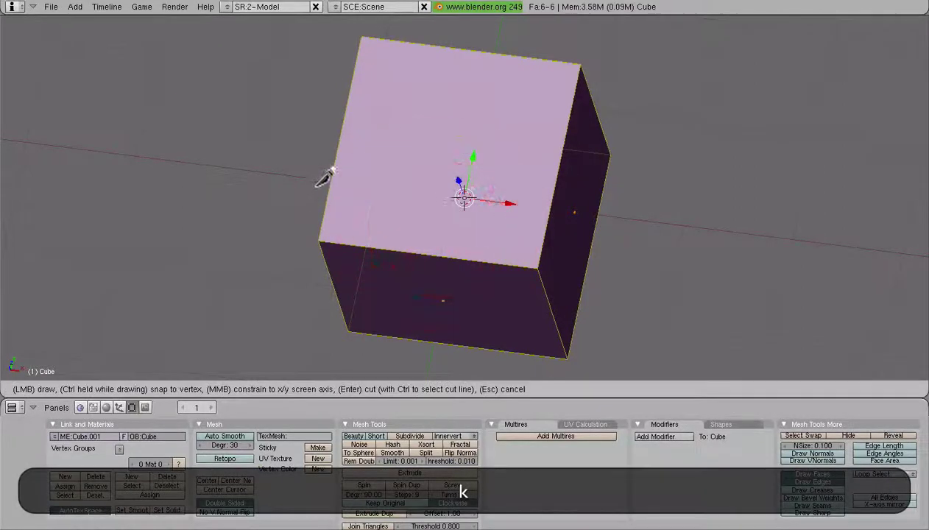
mouse_move(294, 177)
left_mouse_down()
mouse_move(368, 173)
mouse_move(558, 197)
left_mouse_up()
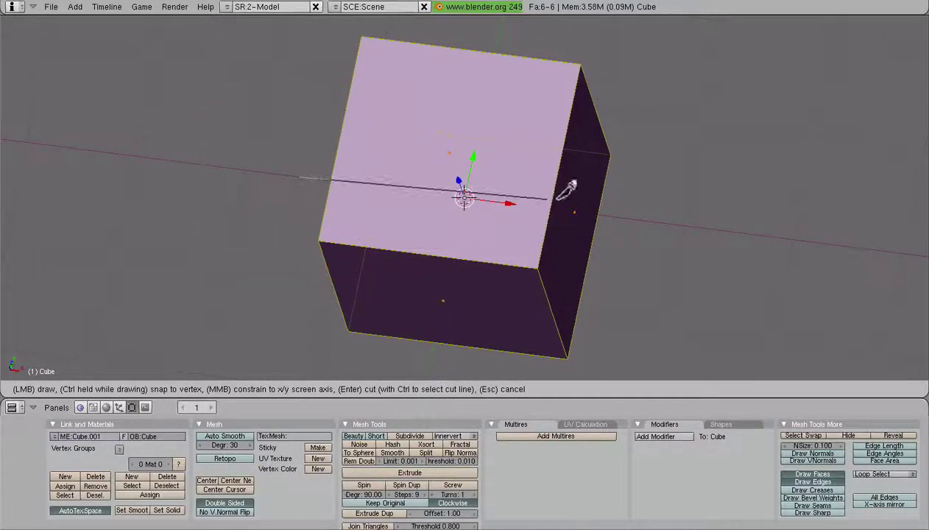
left_click(650, 211)
key("Return")
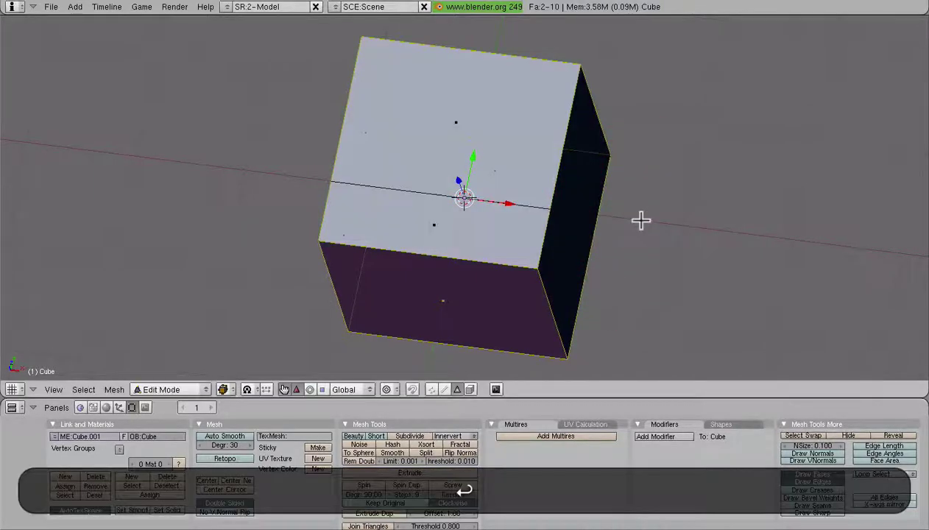
mouse_move(634, 226)
middle_mouse_down()
mouse_move(393, 209)
mouse_move(740, 116)
mouse_move(808, 209)
mouse_move(489, 245)
mouse_move(533, 247)
mouse_move(524, 243)
middle_mouse_up()
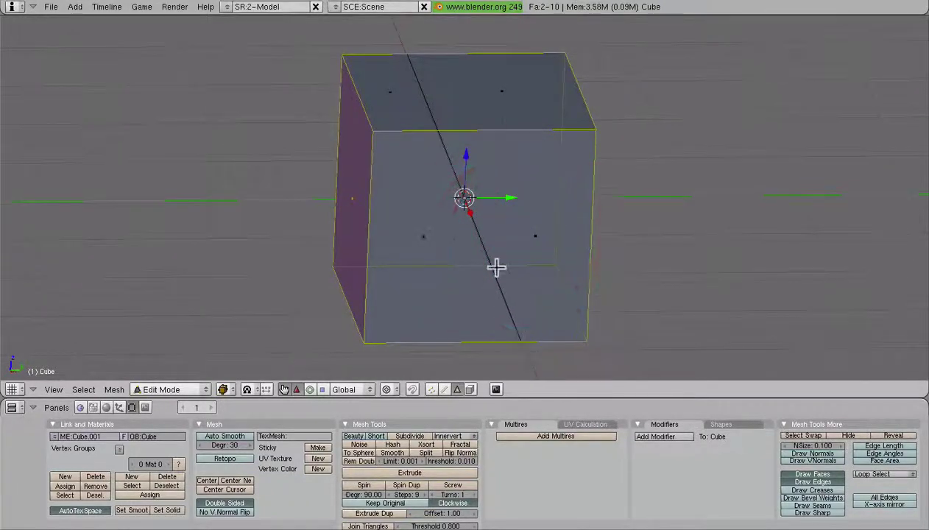
mouse_move(384, 35)
middle_mouse_down()
mouse_move(396, 148)
mouse_move(471, 306)
mouse_move(506, 339)
mouse_move(425, 149)
mouse_move(355, 203)
mouse_move(480, 253)
middle_mouse_up()
scroll(417, 180, "down", 3)
Undo the crosswise knife cut, restoring the cube with all of its faces selected
key("a")
key("ctrl+z")
key("ctrl+z")
key("ctrl+z")
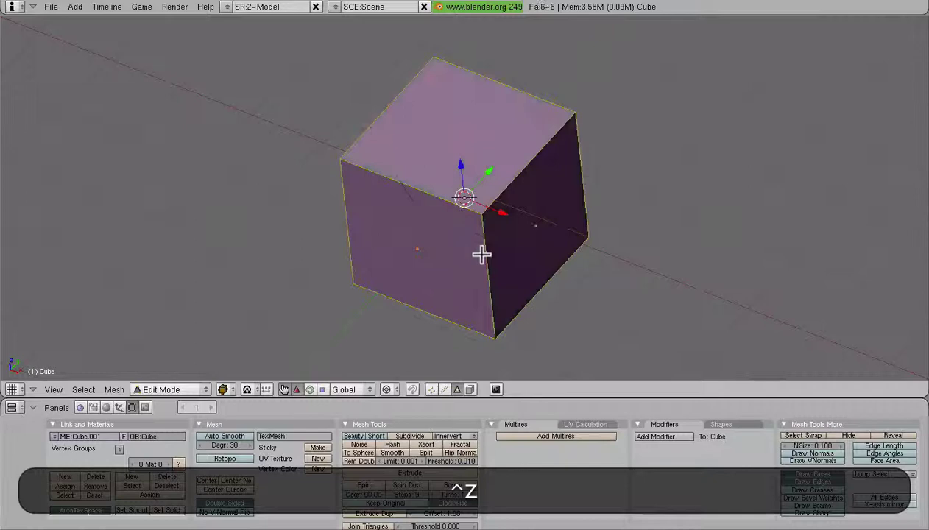
Try a Knife (Midpoints) cut along a bent line down the cube's top and front faces, and undo it
key("ctrl+KP_7")
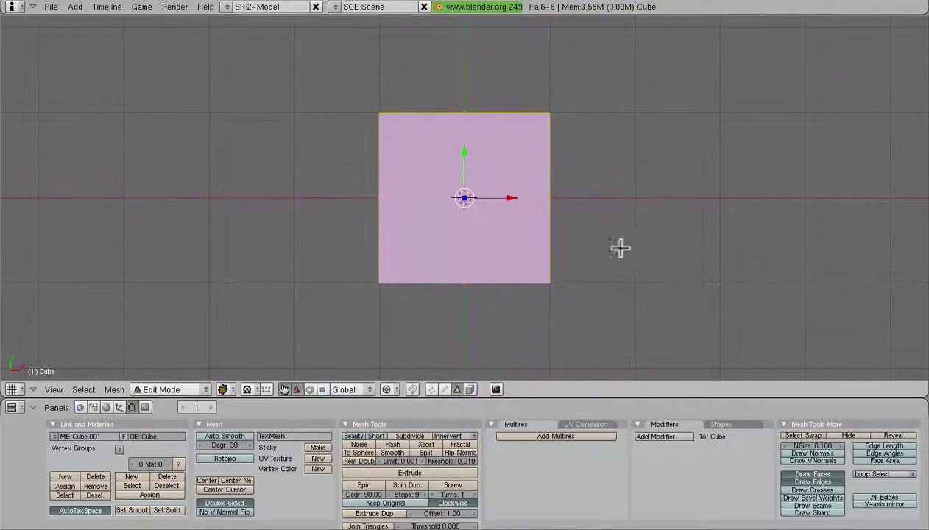
key("KP_5")
middle_click_drag(618, 226, 457, 252)
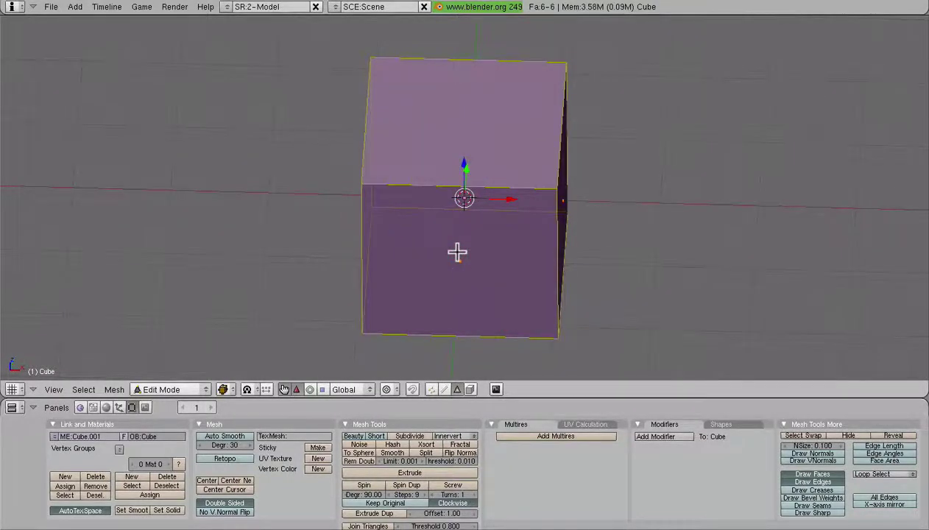
key("k")
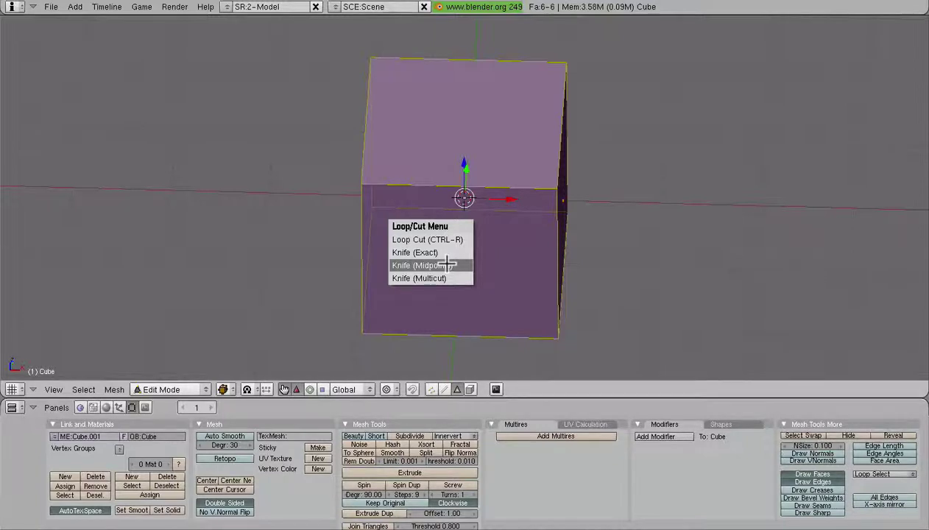
left_click(448, 265)
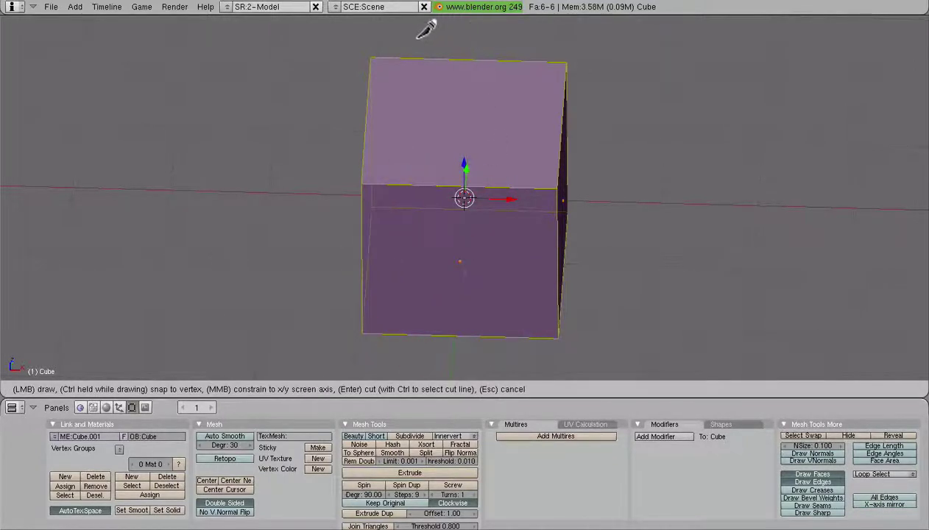
mouse_move(417, 42)
left_mouse_down()
mouse_move(499, 260)
mouse_move(489, 338)
left_mouse_up()
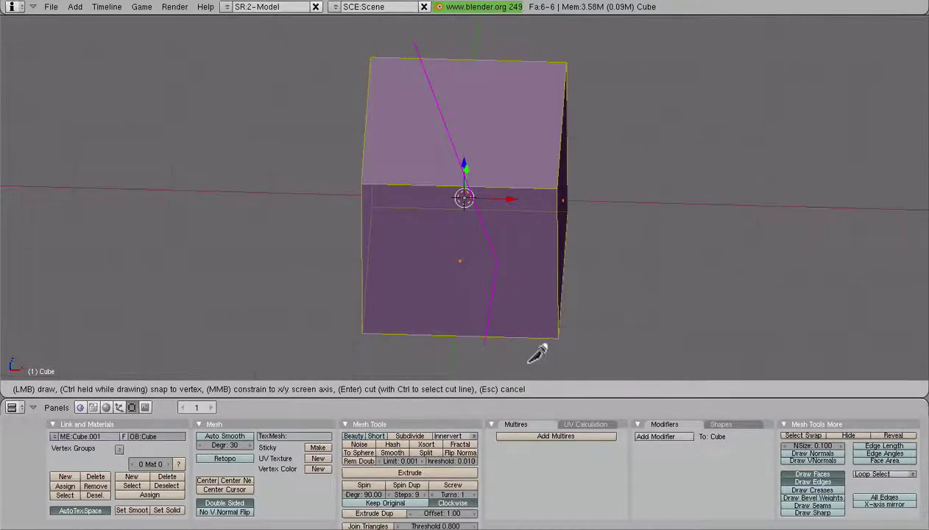
left_click_drag(528, 361, 573, 360)
key("Return")
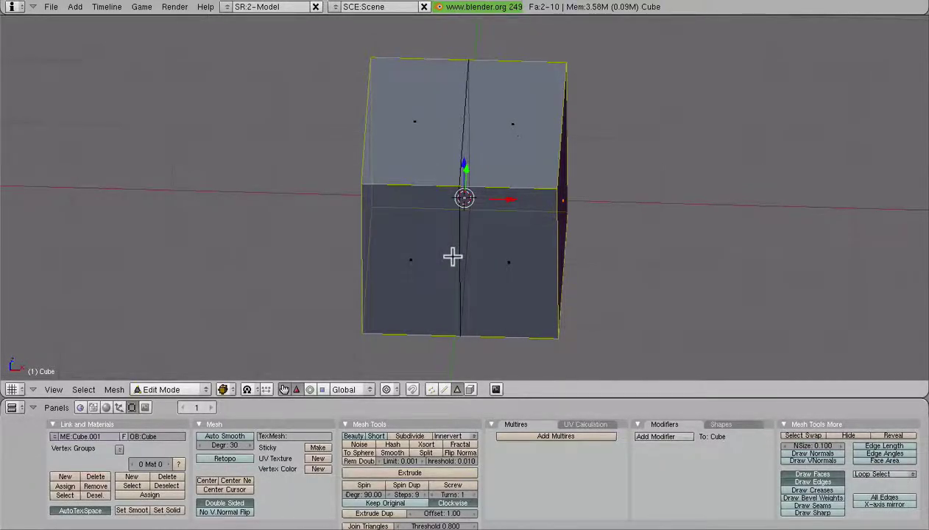
key("ctrl+z")
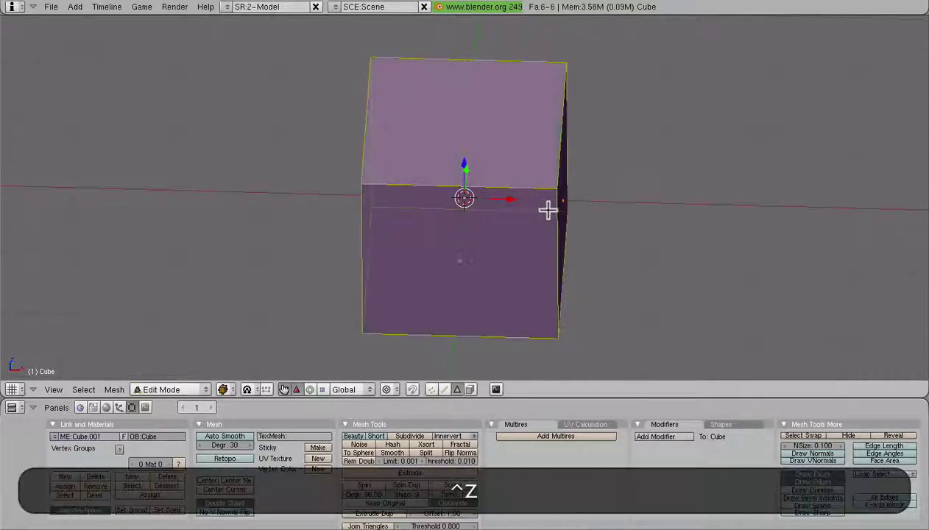
Make a Knife (Multicut) with 3 cuts along a straight line down the middle of the cube's top and front faces
mouse_move(471, 200)
middle_mouse_down()
mouse_move(365, 216)
mouse_move(460, 228)
mouse_move(474, 209)
middle_mouse_up()
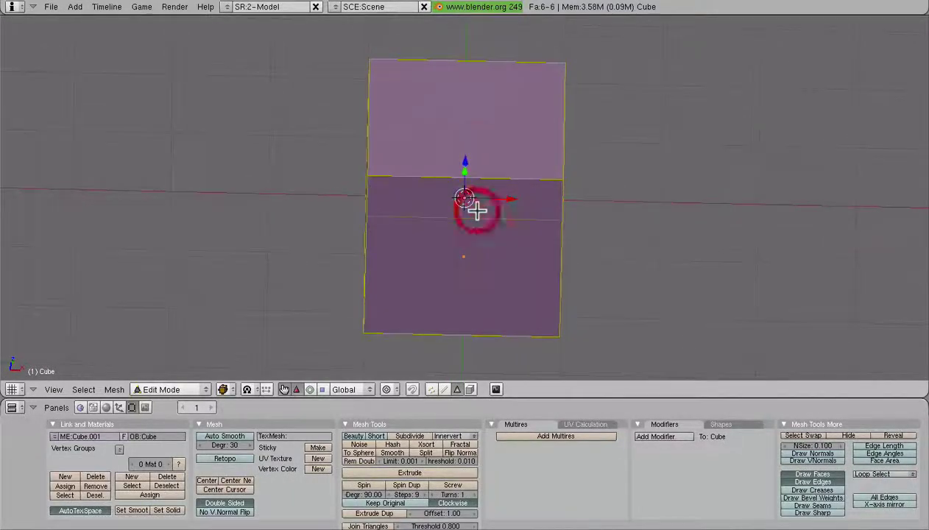
key("k")
left_click(472, 223)
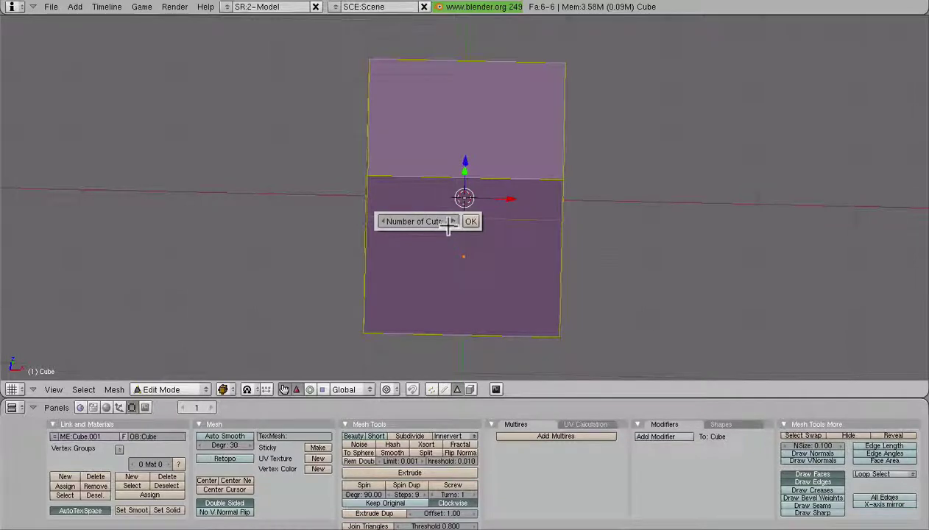
left_click(457, 222)
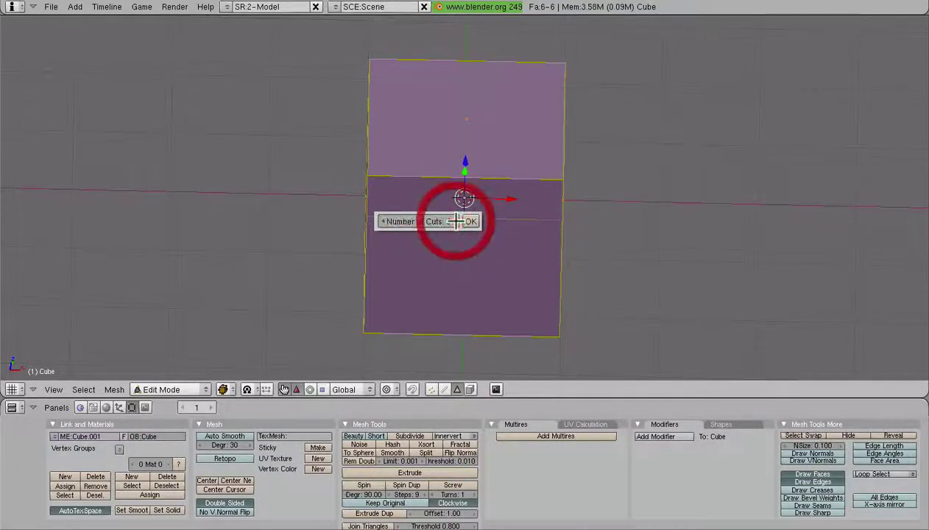
left_click(380, 222)
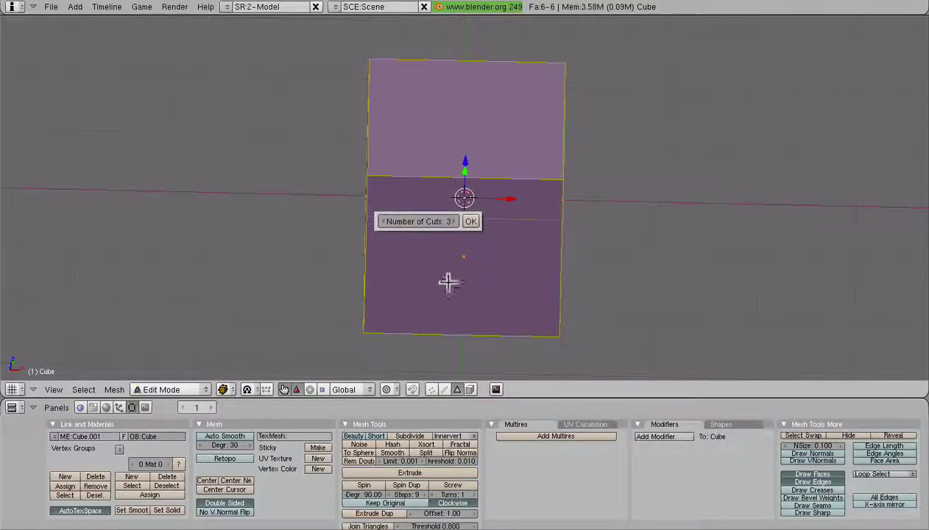
left_click(473, 222)
left_click(456, 33)
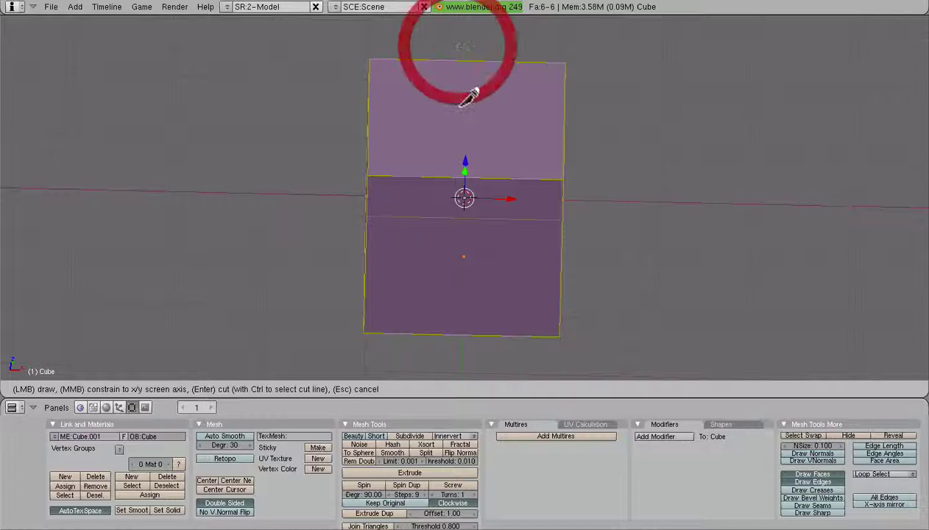
left_click(458, 349)
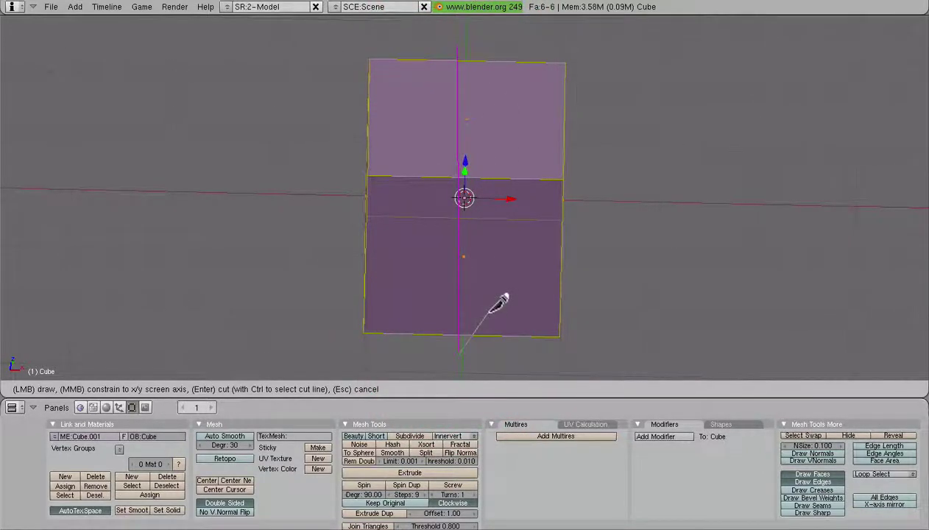
key("Return")
Select the top face's four strips one after another to examine the multicut, and deselect everything
right_click(396, 131)
right_click(446, 115)
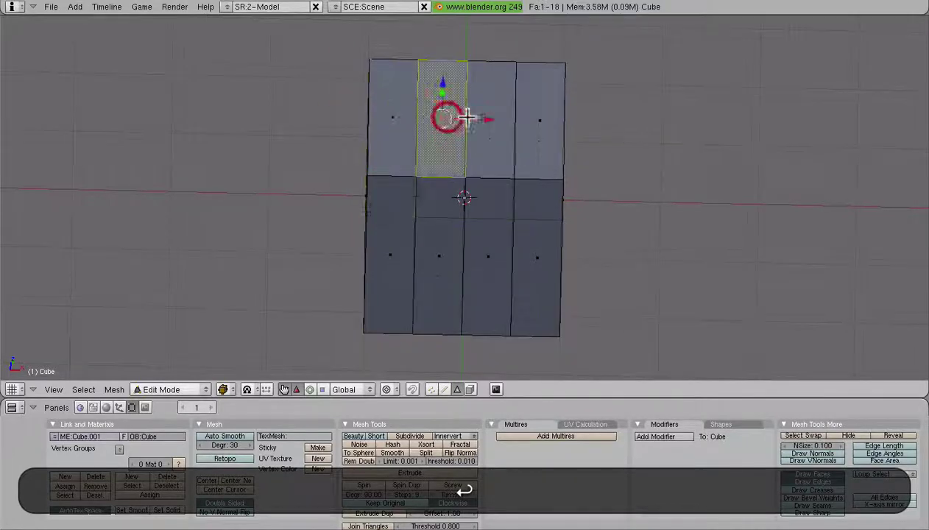
right_click(489, 117)
right_click(541, 116)
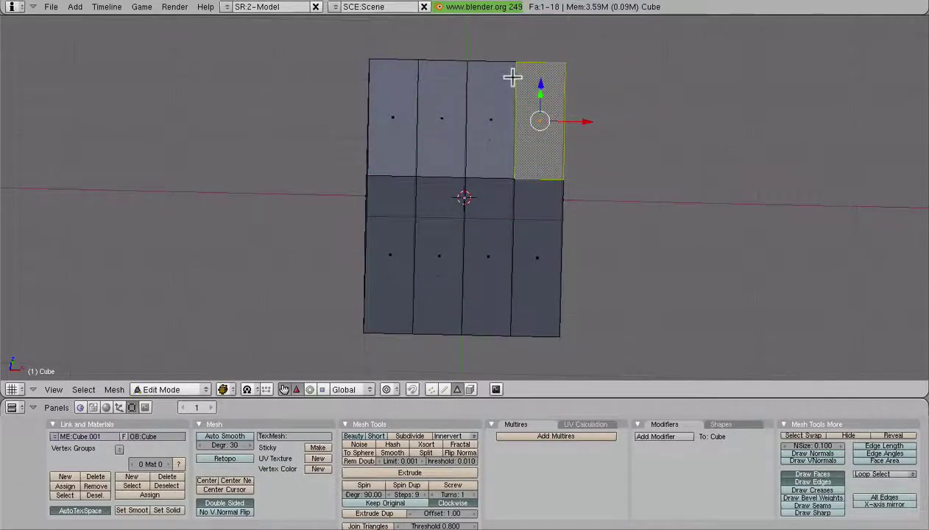
middle_click_drag(512, 78, 505, 248)
key("a")
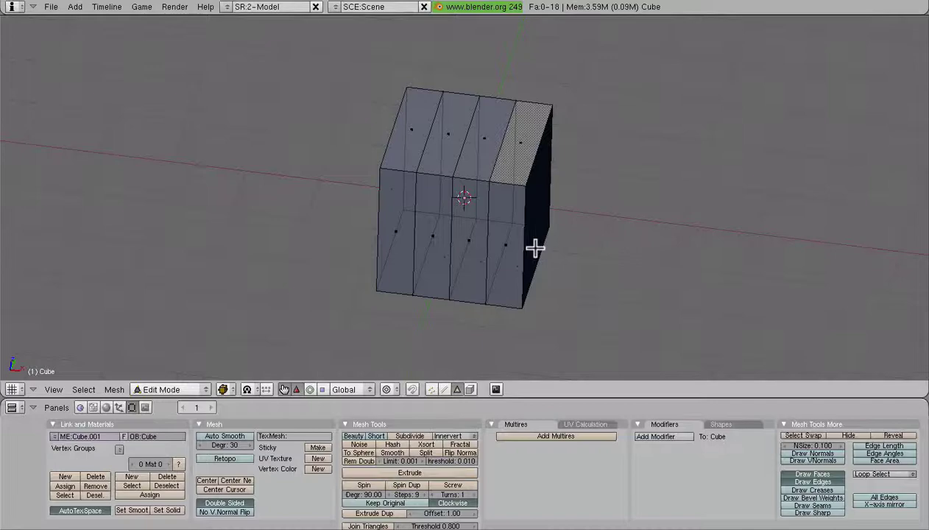
Leave the cube's Edit Mode, switch to layer 3 and select the cylinder
key("3")
key("Tab")
right_click(458, 221)
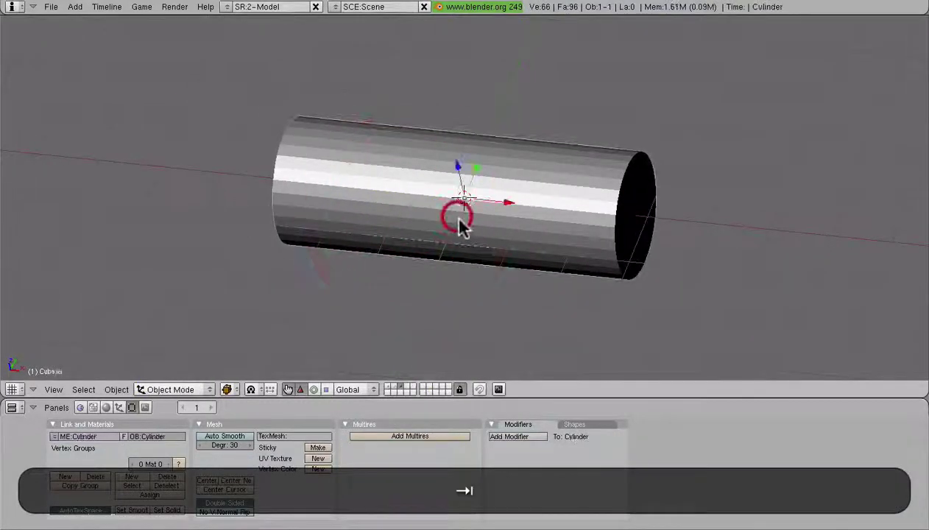
Enter Edit Mode on the cylinder with its whole mesh selected
key("Tab")
middle_click_drag(440, 214, 570, 245)
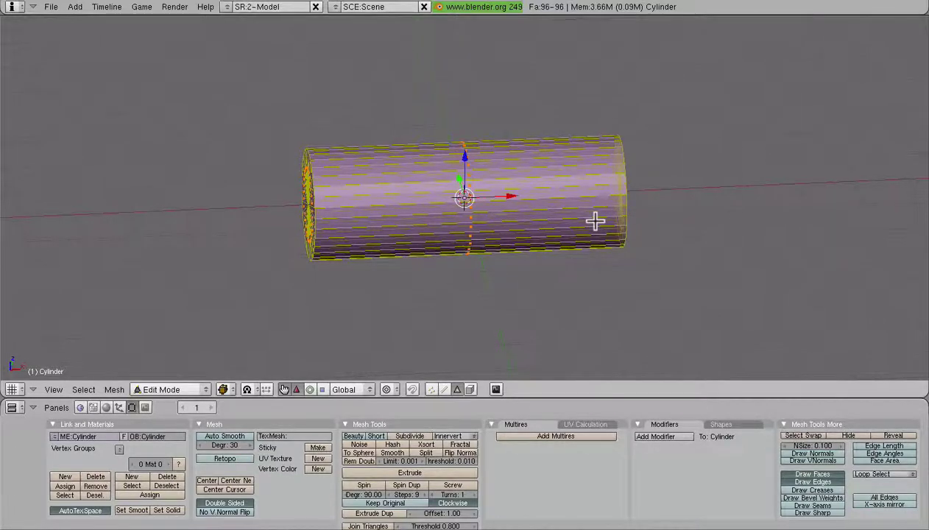
middle_click_drag(539, 214, 471, 238)
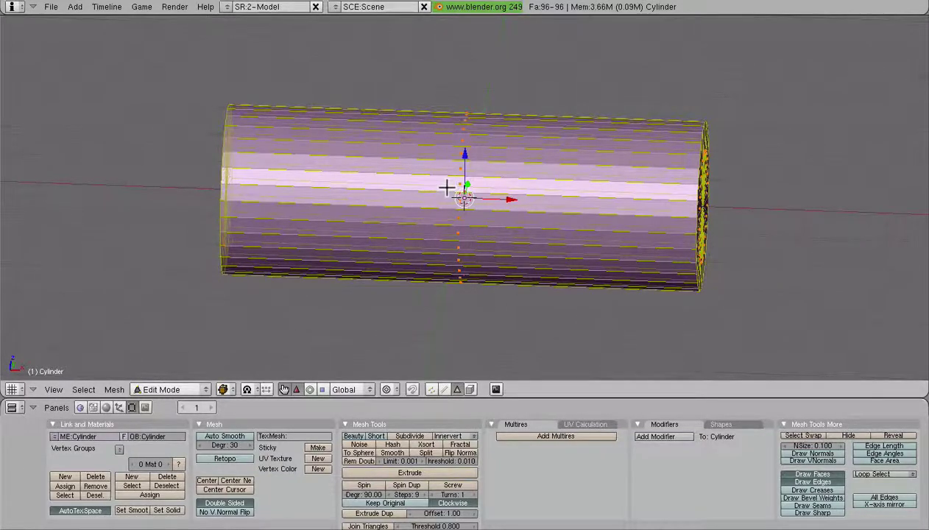
Try a single Loop Cut around the middle of the cylinder, and undo it
key("k")
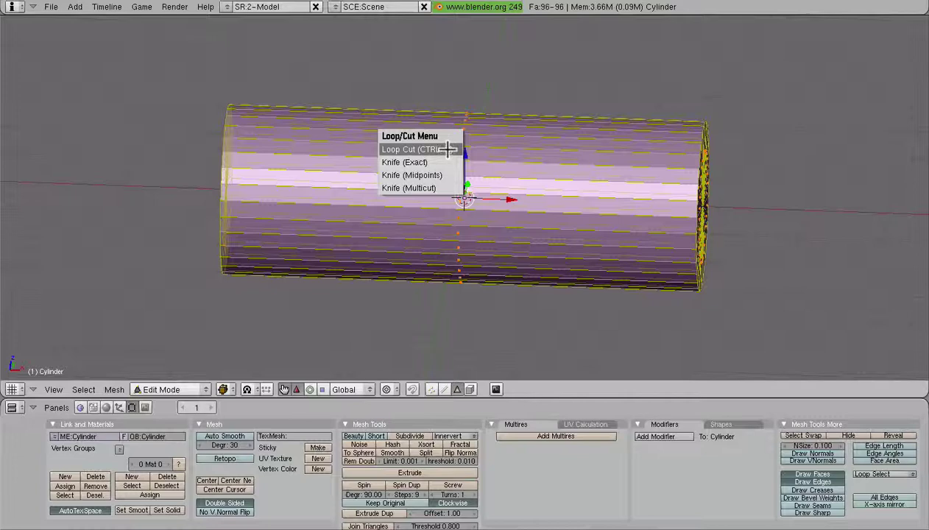
left_click(430, 149)
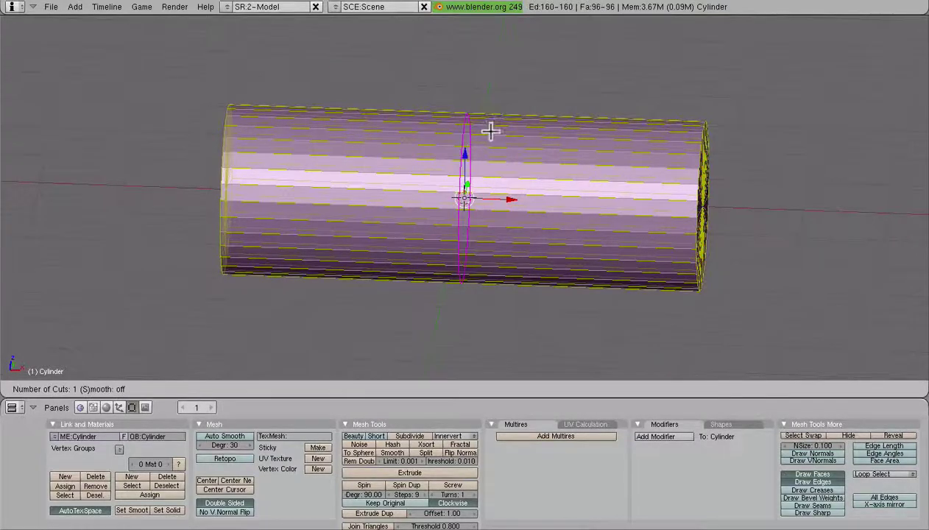
left_click(618, 197)
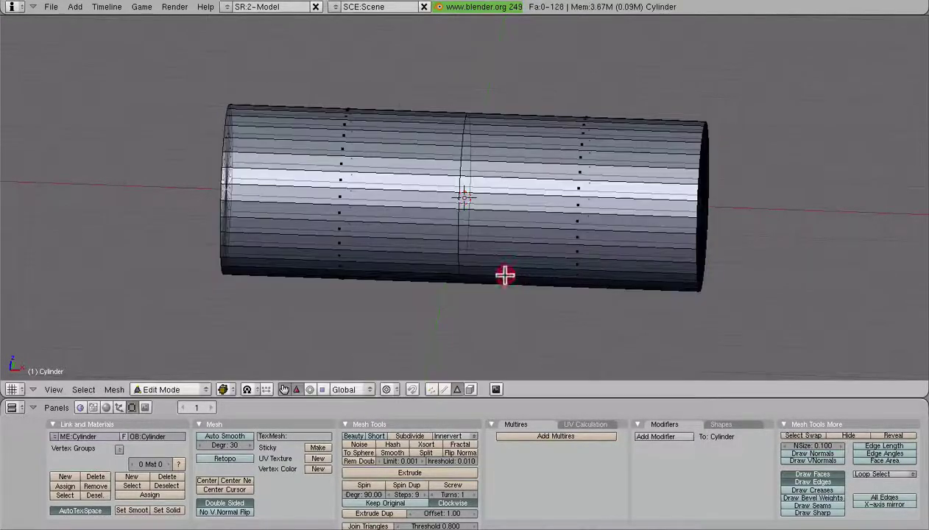
middle_click_drag(503, 275, 489, 307)
key("ctrl+z")
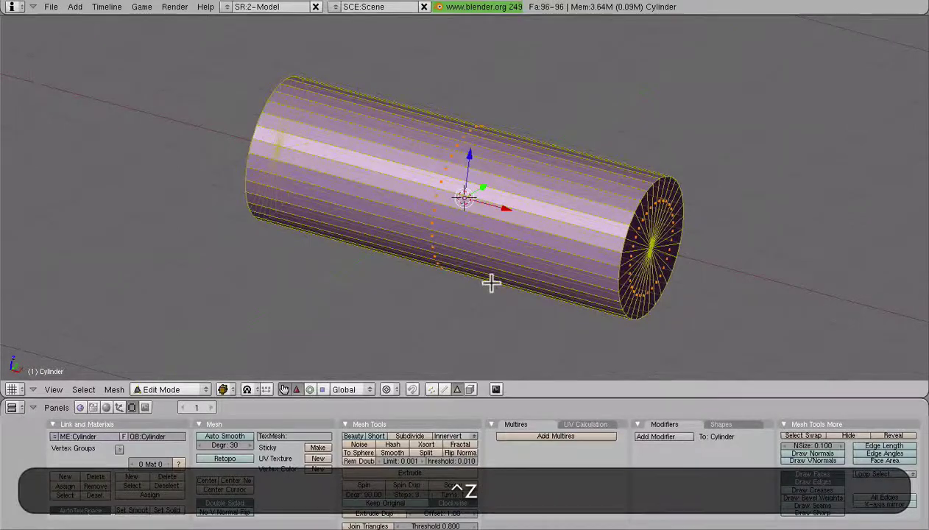
Repeat the centred single Loop Cut on the cylinder with the direct command, and undo it
key("ctrl+k")
left_click(491, 283)
left_click(457, 295)
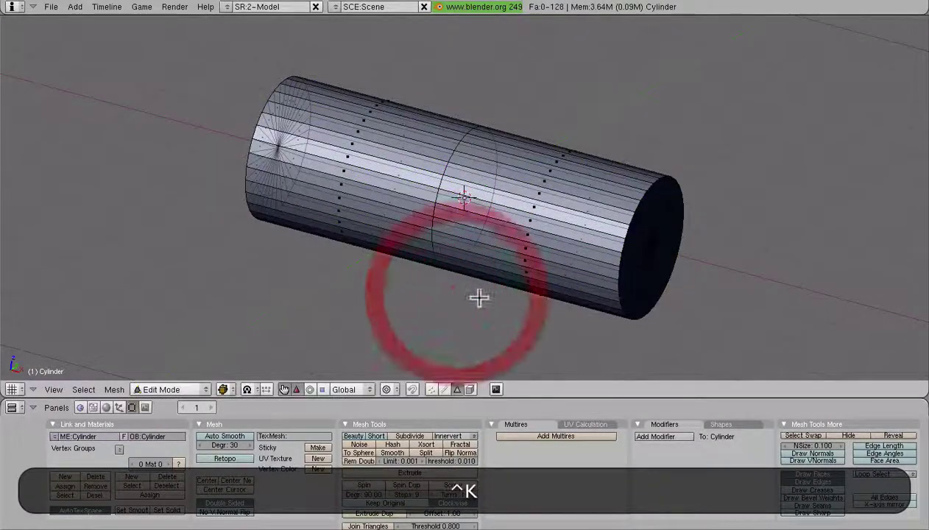
key("ctrl+z")
Try a single Loop Cut slid off-centre along the cylinder toward its +X end, and undo it
key("ctrl+k")
left_click(477, 279)
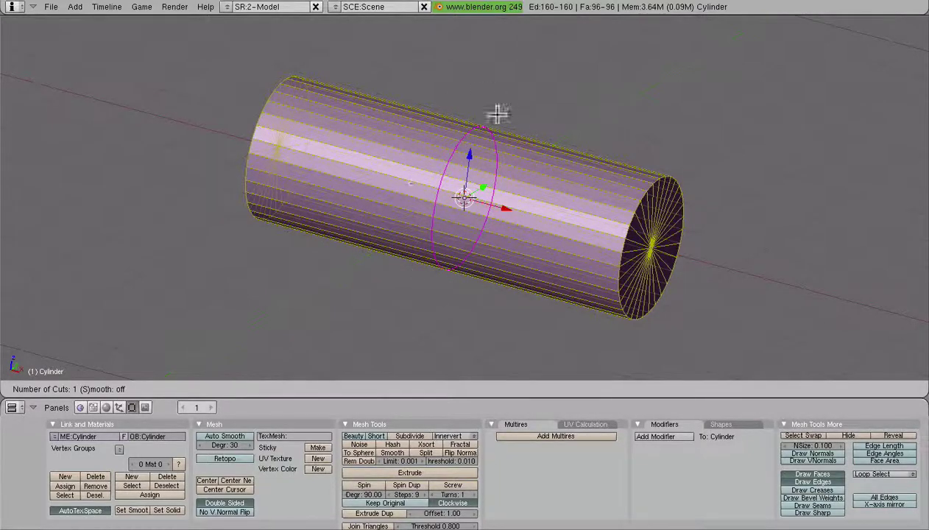
left_click(454, 168)
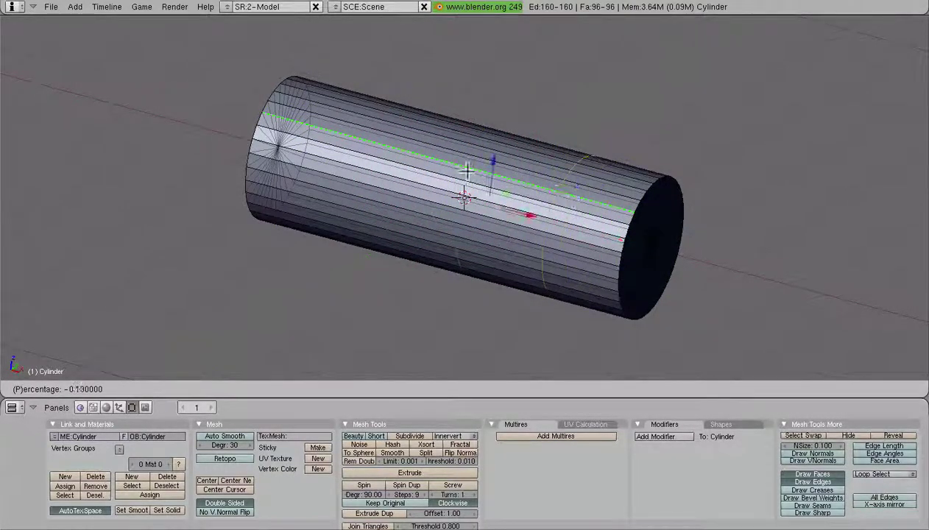
left_click(545, 206)
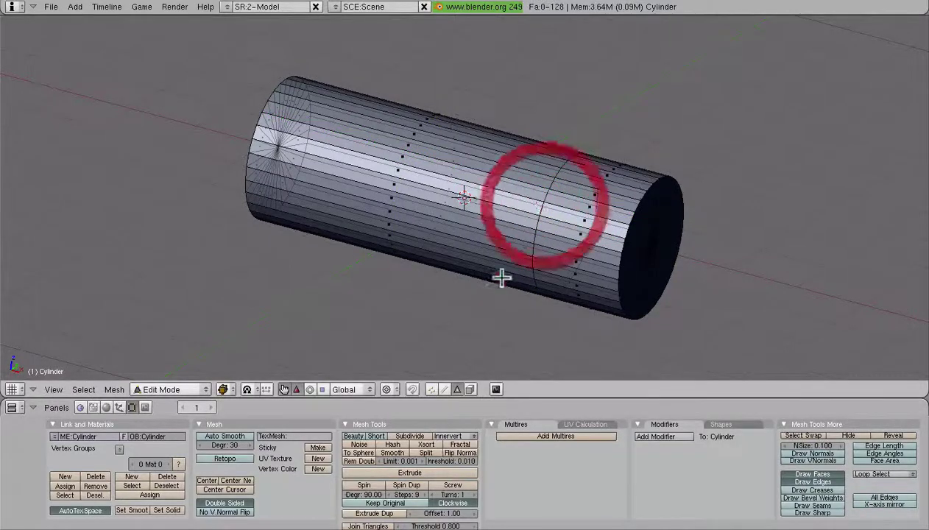
key("KP_1")
key("ctrl+z")
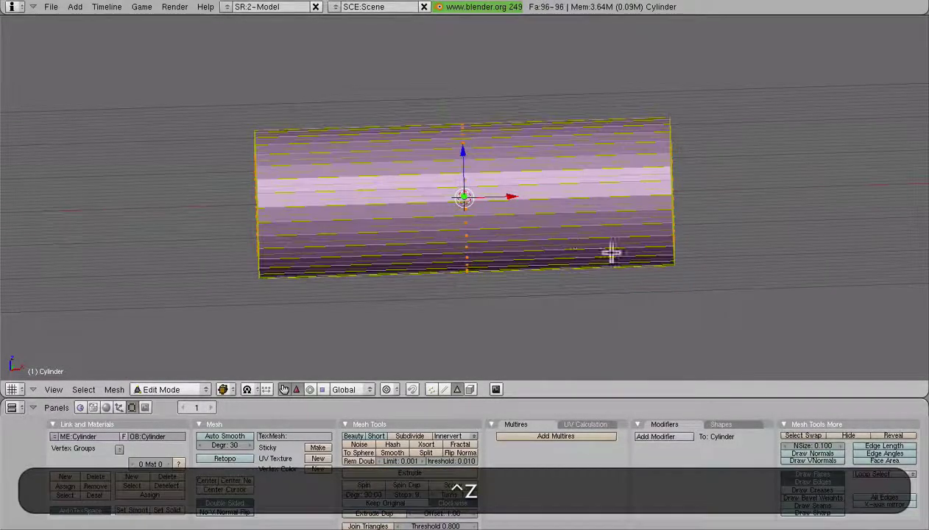
In vertex select mode, scale down the ring of vertices at the cylinder's +X end to taper it, and deselect everything
left_click(429, 390)
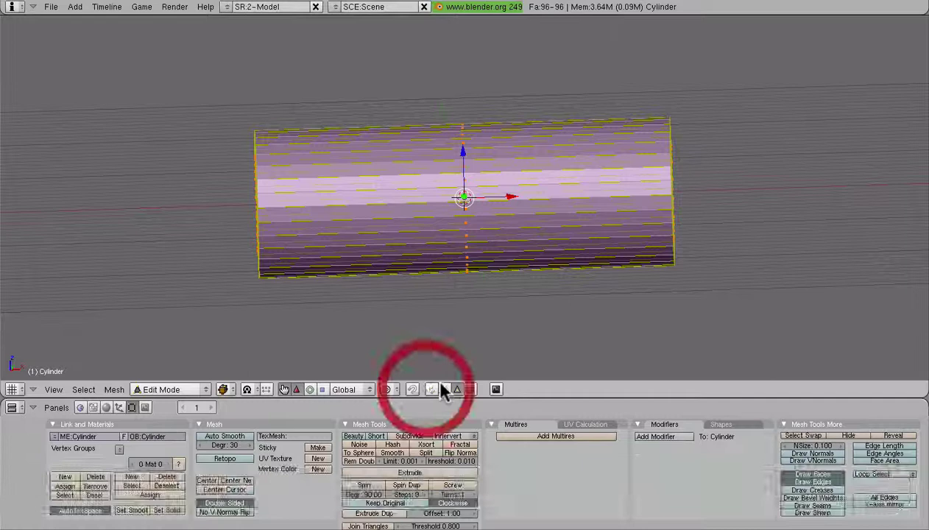
key("ctrl+a")
right_click(630, 311)
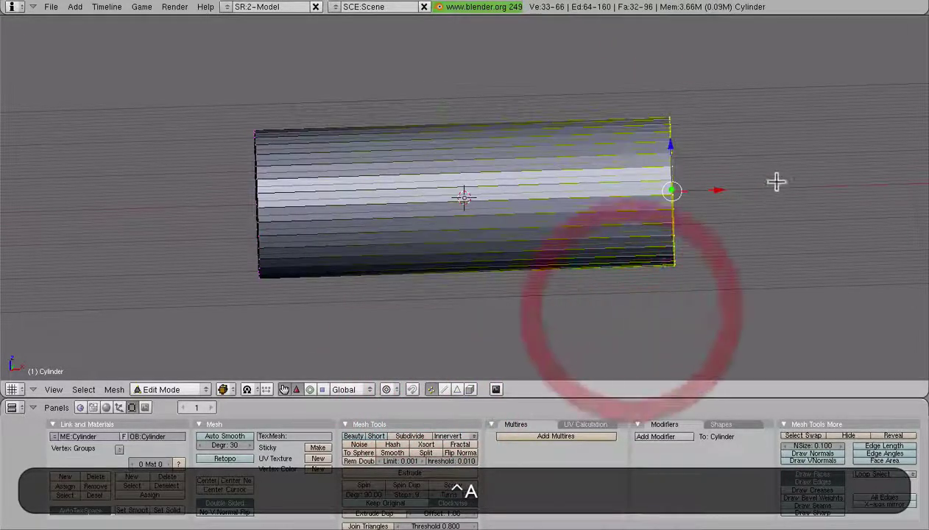
key("s")
left_click(711, 203)
middle_click_drag(711, 203, 564, 268)
key("a")
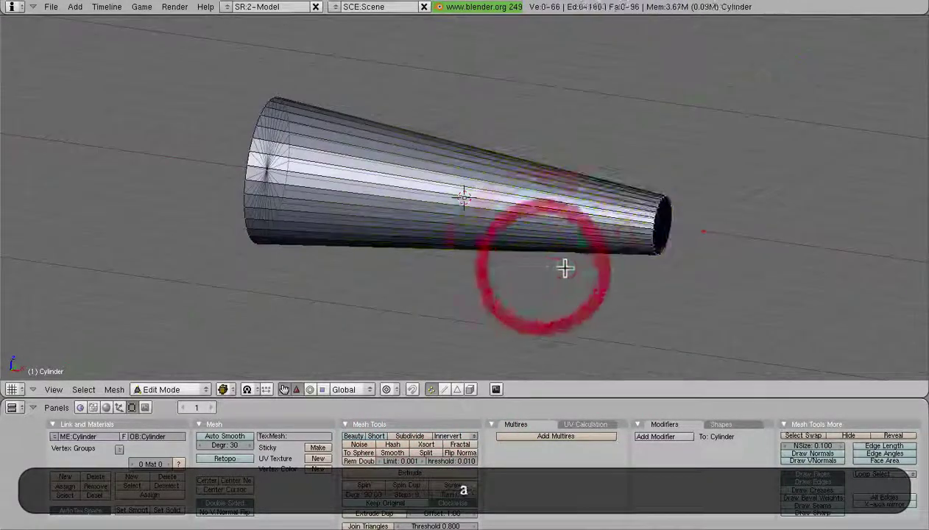
Try a single Loop Cut on the fully selected tapered cylinder, slid toward its narrow end, and undo it
key("a")
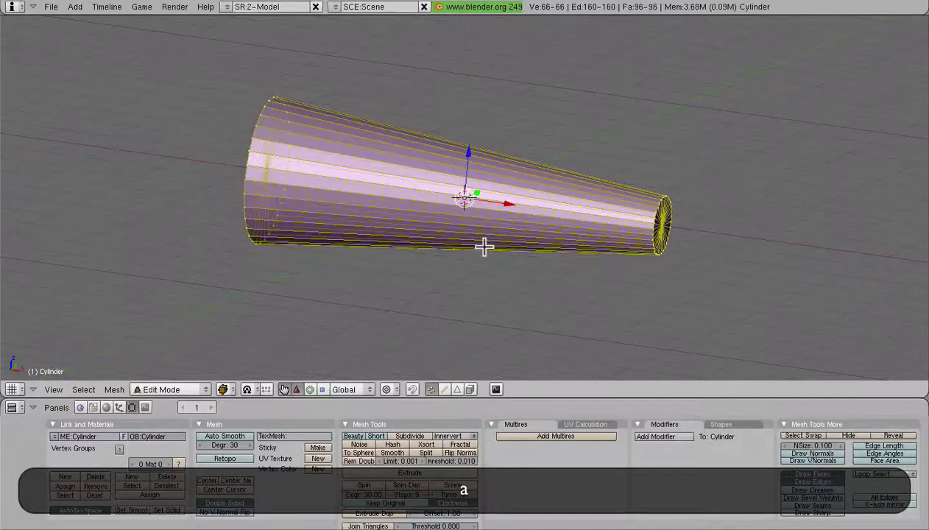
key("ctrl+r")
left_click(482, 245)
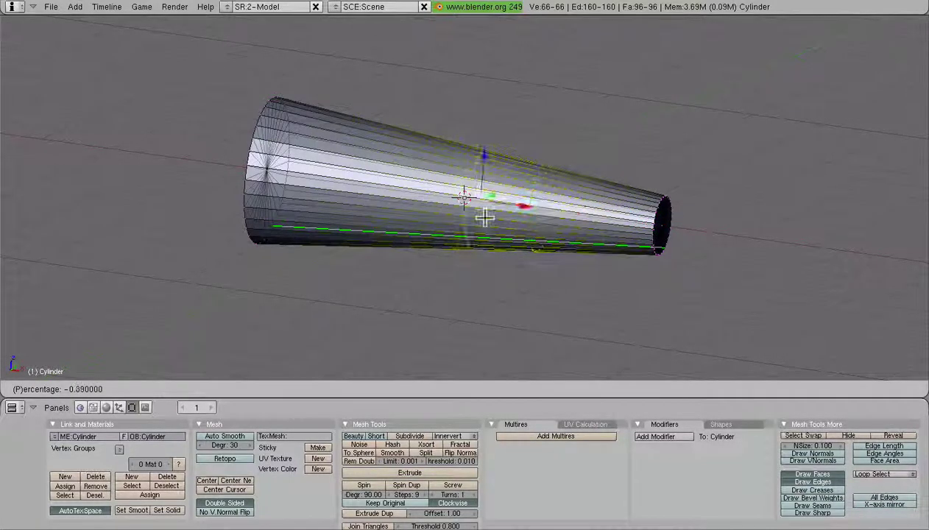
left_click(547, 216)
middle_click_drag(548, 215, 549, 252)
key("ctrl+z")
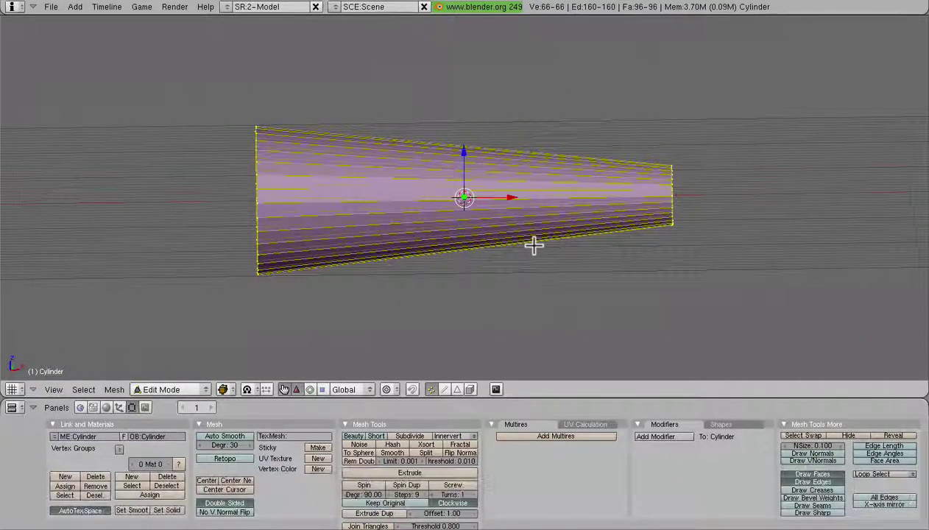
Make a Loop Cut with 3 evenly spaced cuts around the tapered cylinder, and deselect everything
key("ctrl+r")
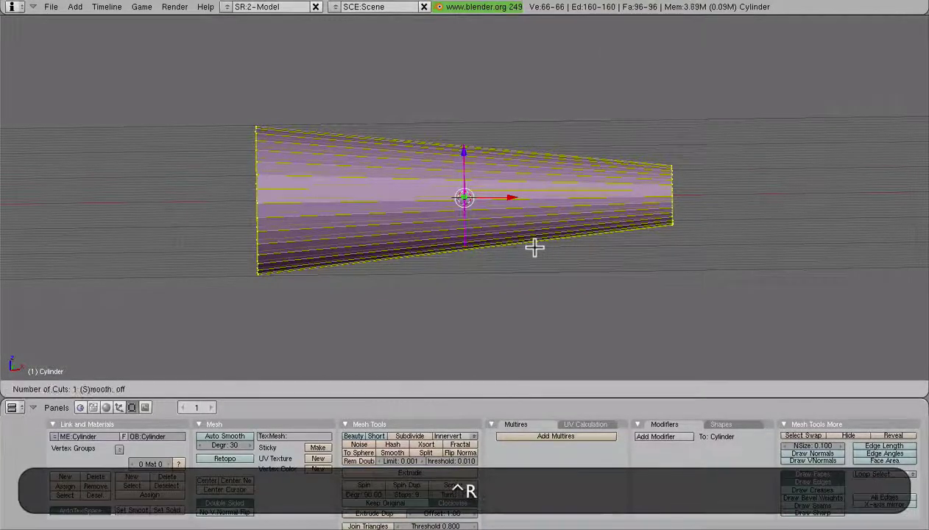
scroll(480, 214, "up", 1)
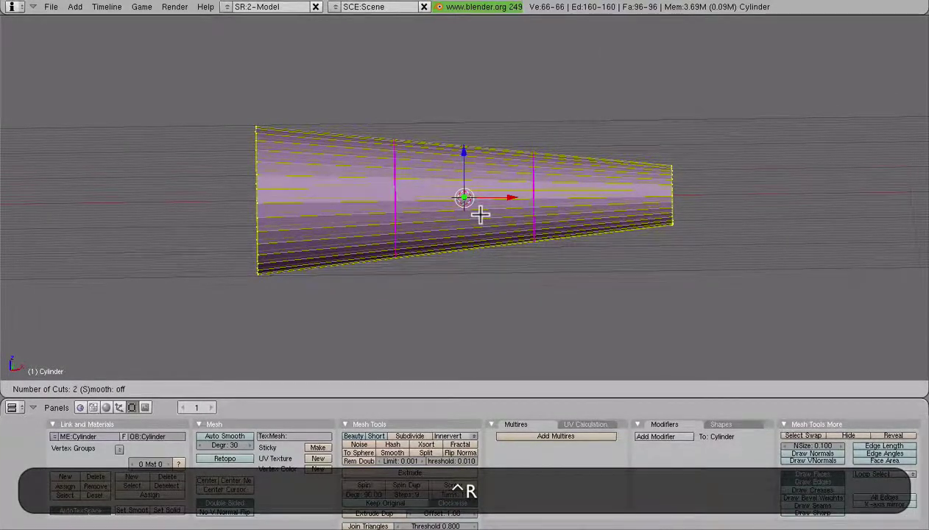
scroll(480, 214, "up", 1)
scroll(479, 214, "down", 1)
scroll(480, 214, "up", 1)
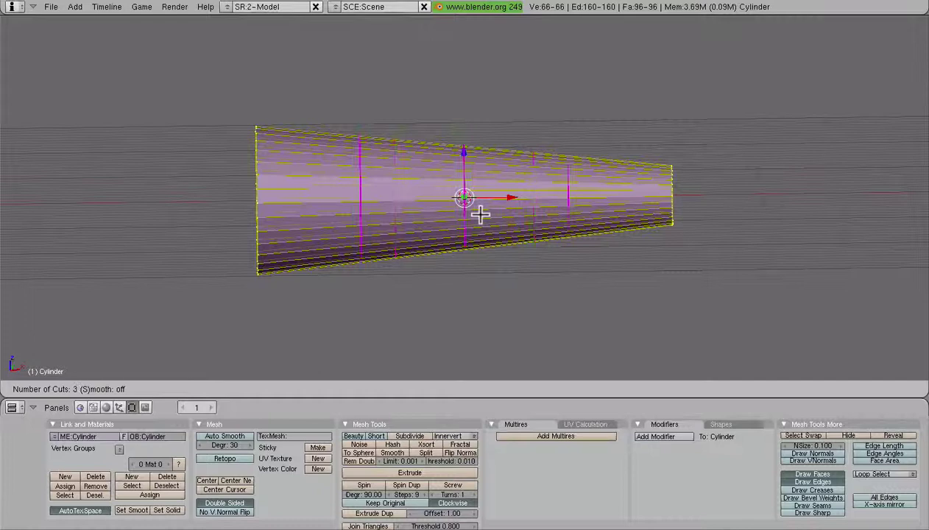
left_click(480, 214)
left_click(479, 213)
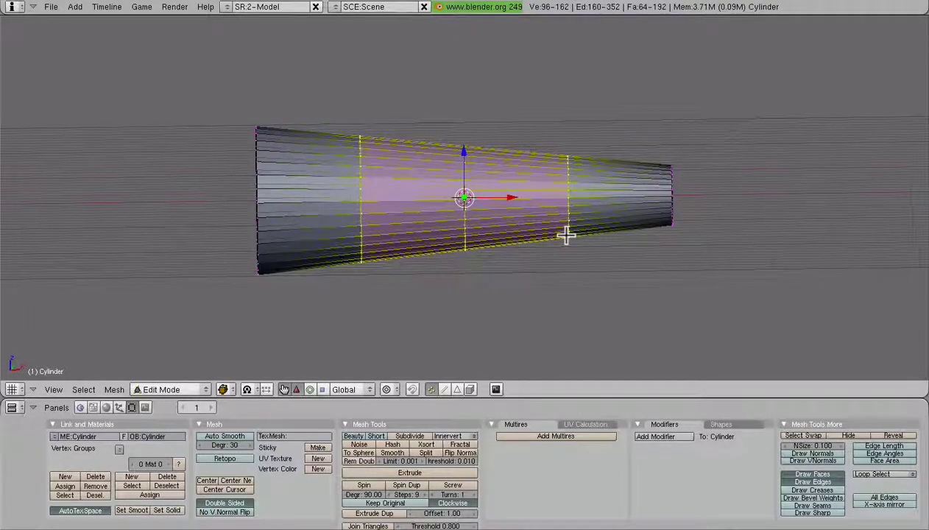
middle_click_drag(566, 235, 444, 213)
key("a")
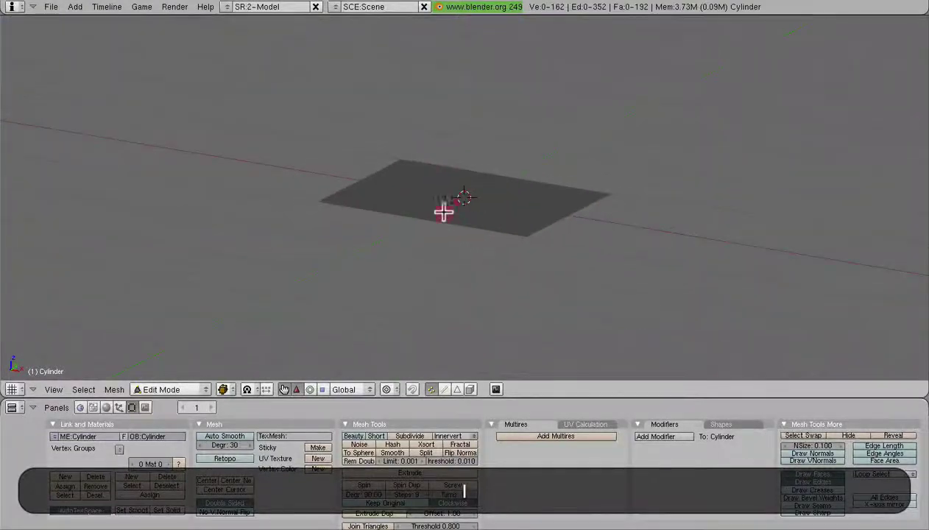
Leave the cylinder's Edit Mode, switch to layer 1 and enter Edit Mode on the plane with nothing selected
key("Tab")
right_click(456, 202)
key("Tab")
middle_click_drag(373, 224, 429, 297)
scroll(473, 276, "up", 3)
key("a")
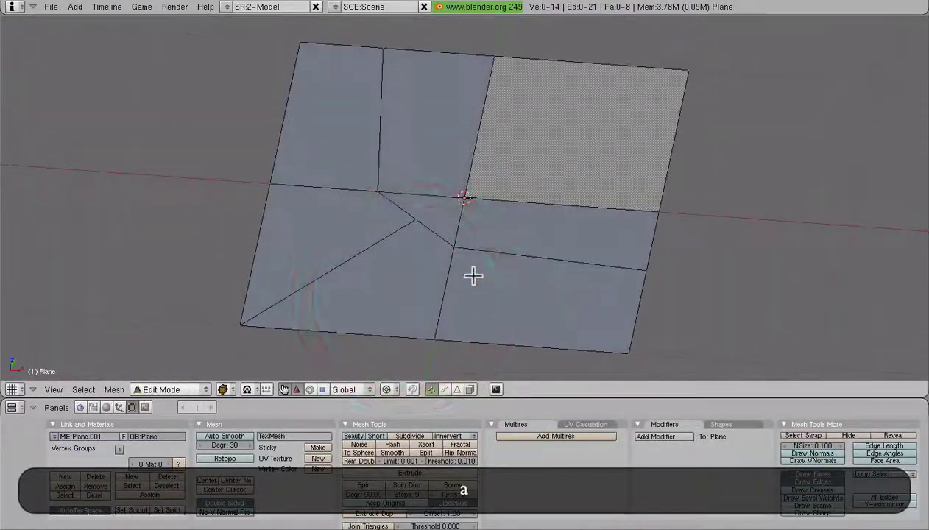
In top view, make a vertex-snapped Knife (Exact) cut across the whole selected plane's lower-right quadrant, from the inner cut vertex to the right edge's midpoint
right_click(451, 249)
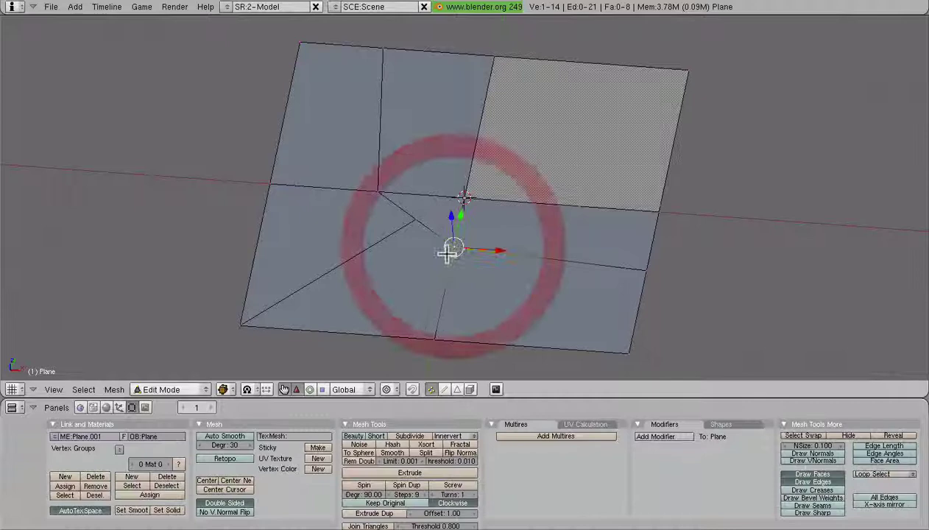
right_click(657, 211)
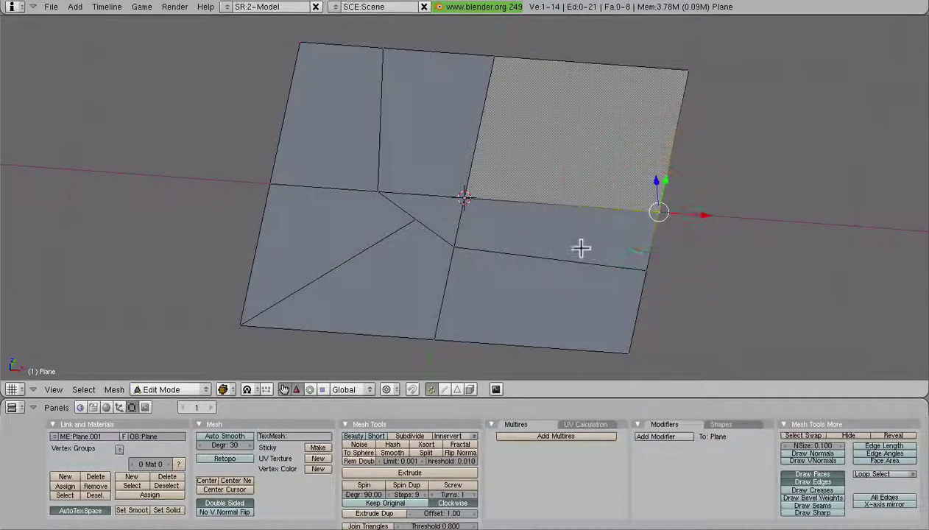
key("KP_7")
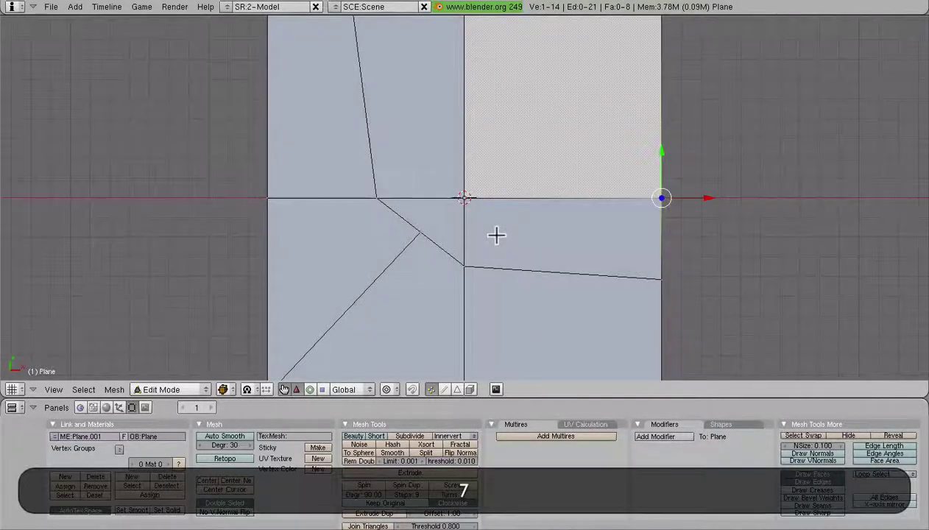
key("a")
key("a")
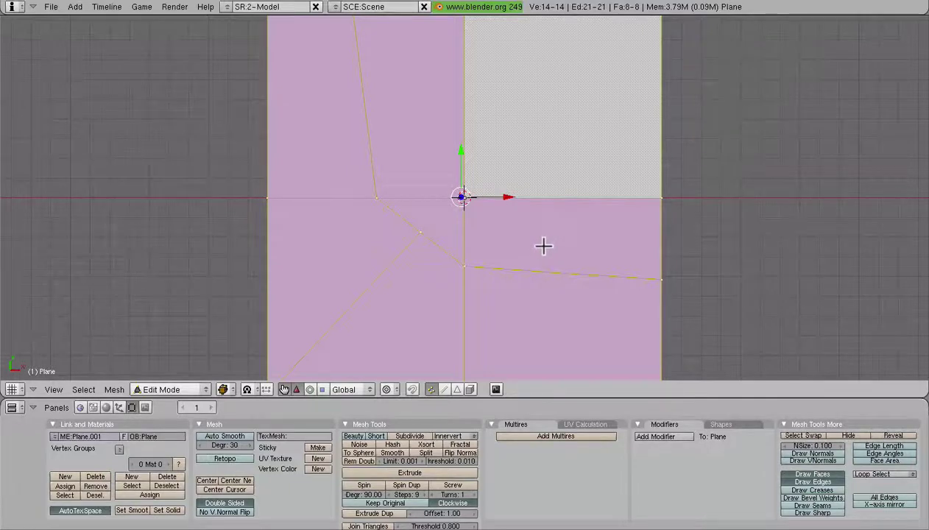
key("k")
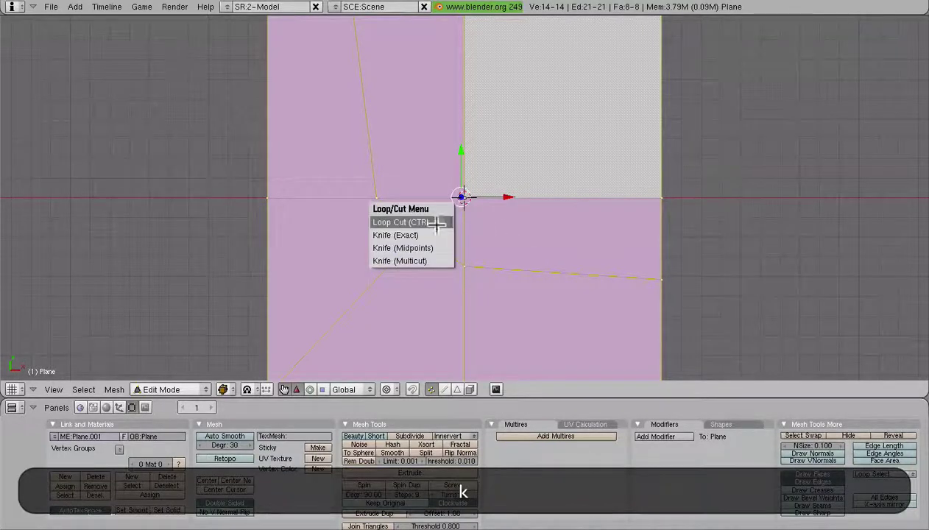
left_click(434, 236)
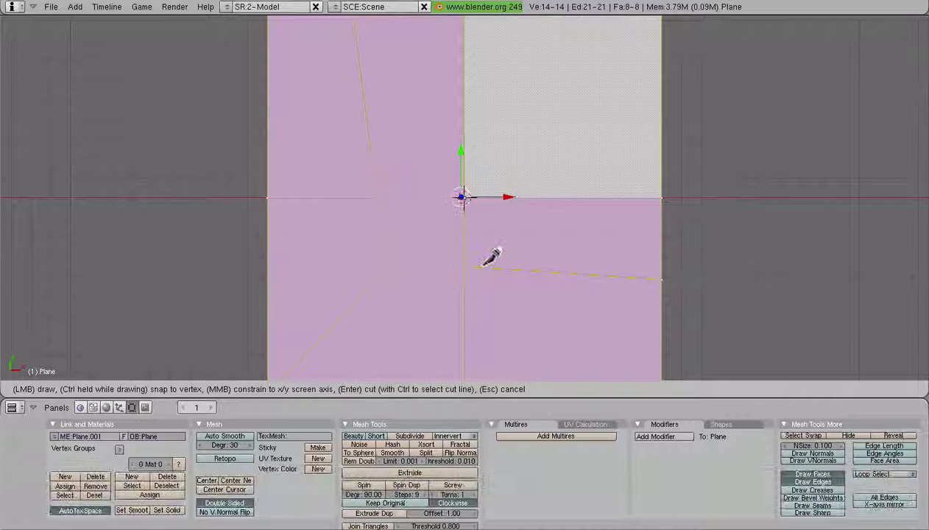
key("ctrl")
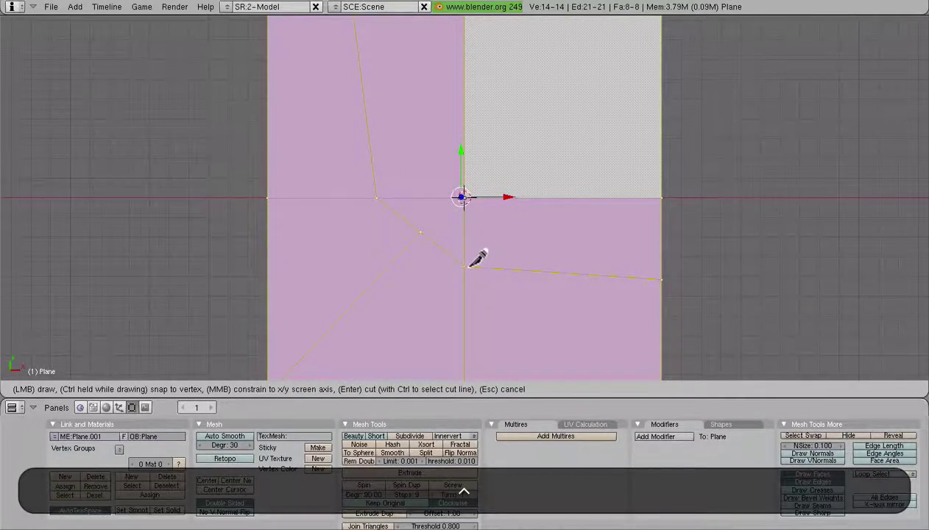
left_click(475, 264, "ctrl")
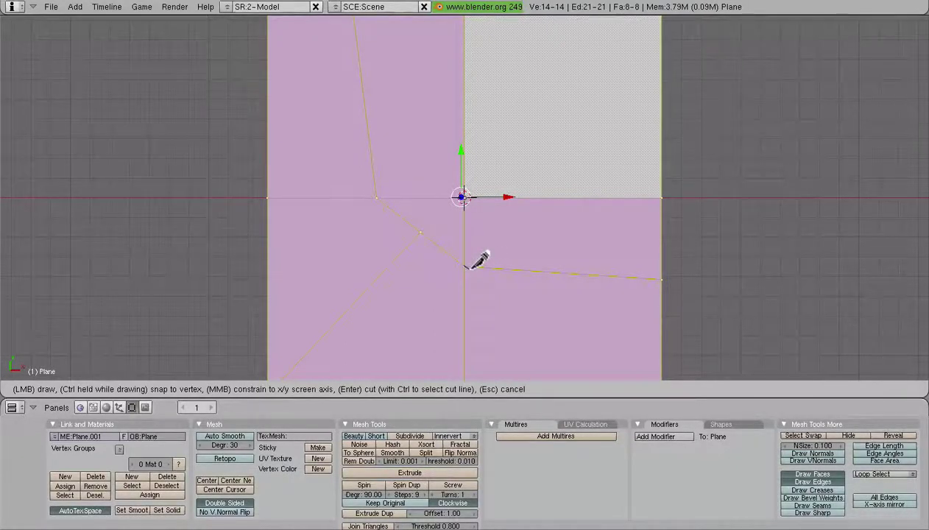
left_click(670, 196)
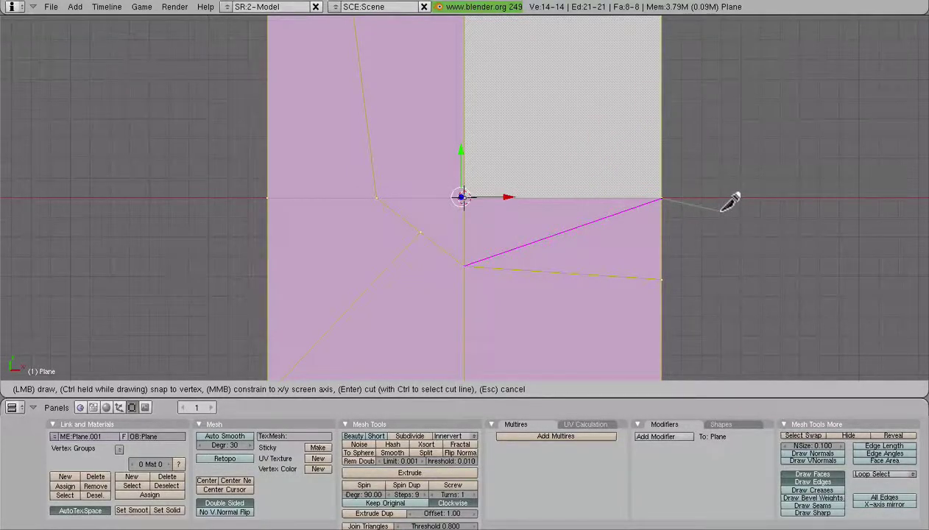
key("Return")
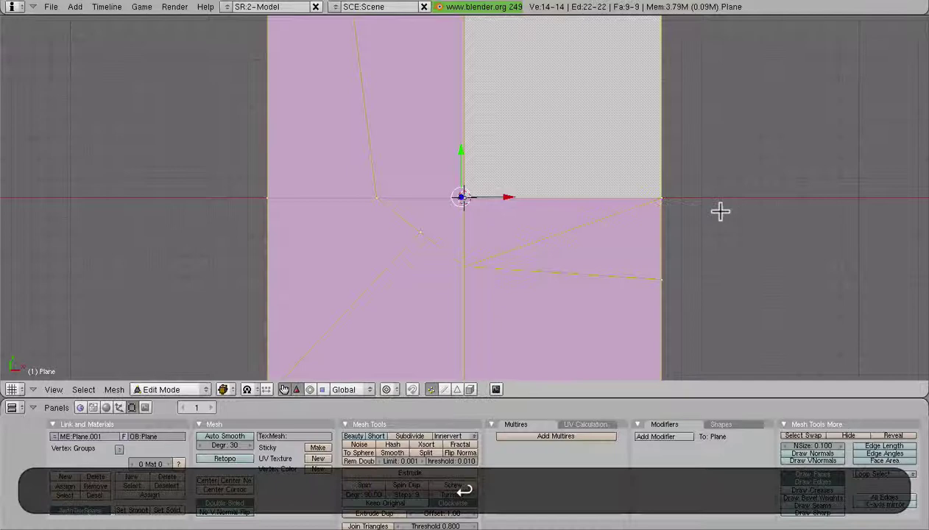
scroll(562, 230, "down", 5)
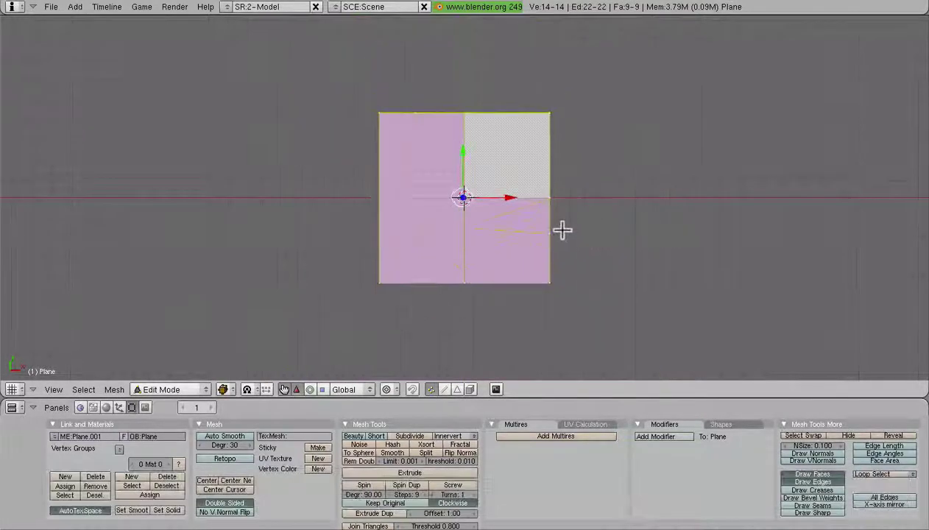
scroll(537, 268, "up", 3)
scroll(515, 202, "down", 1)
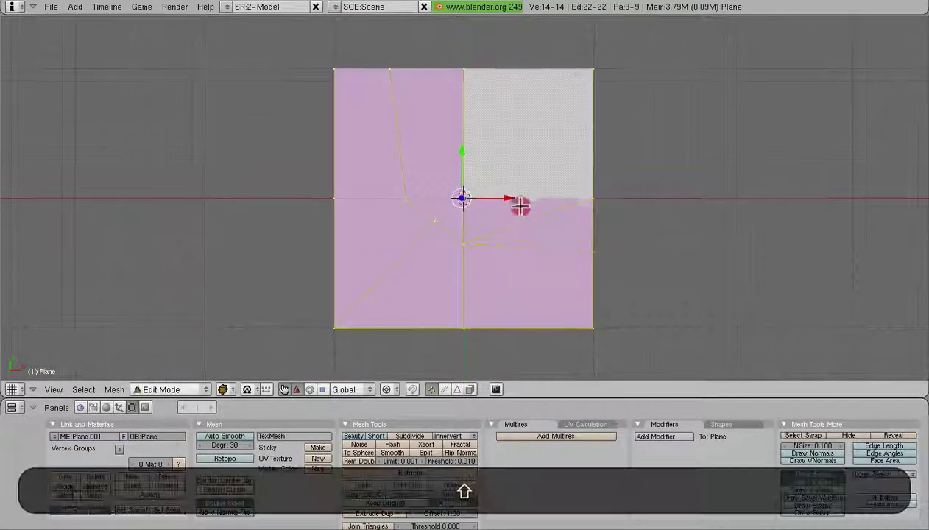
Try a Knife (Exact) line constrained to the vertical screen axis through the right half of the selected plane, and cancel it without cutting
scroll(472, 125, "up", 2, "shift")
scroll(441, 77, "down", 4)
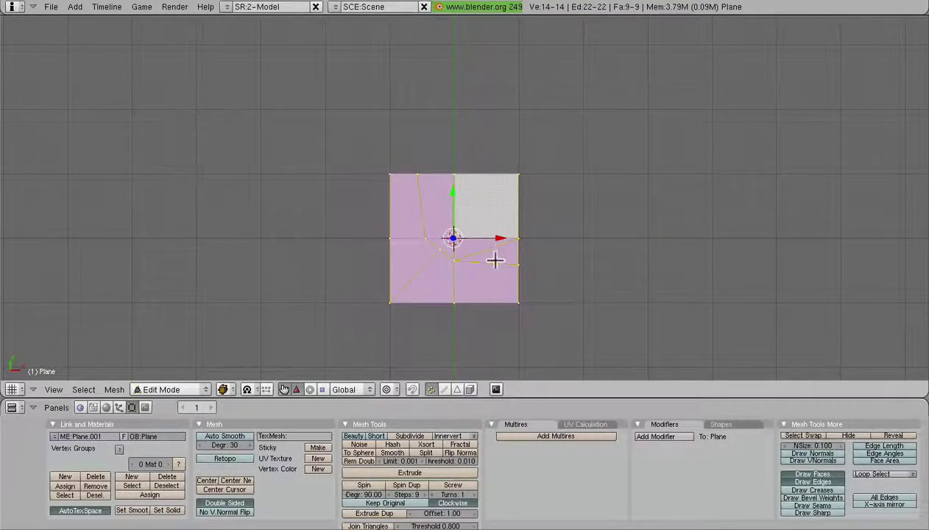
scroll(482, 256, "up", 1)
scroll(519, 247, "up", 4)
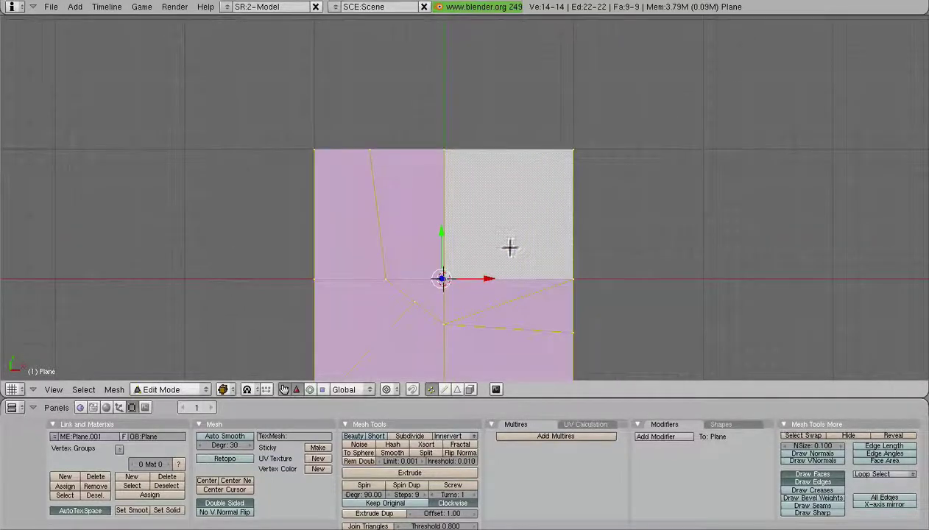
scroll(509, 246, "down", 2)
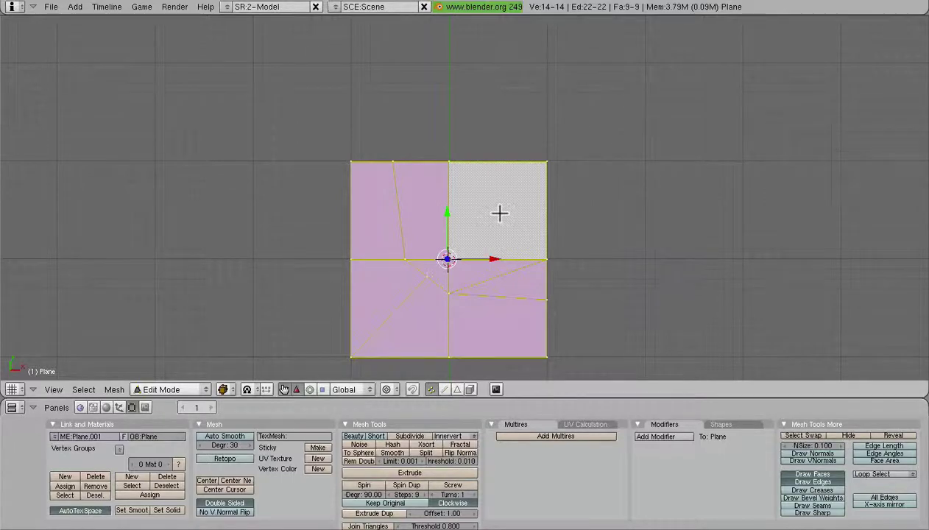
key("k")
left_click(500, 214)
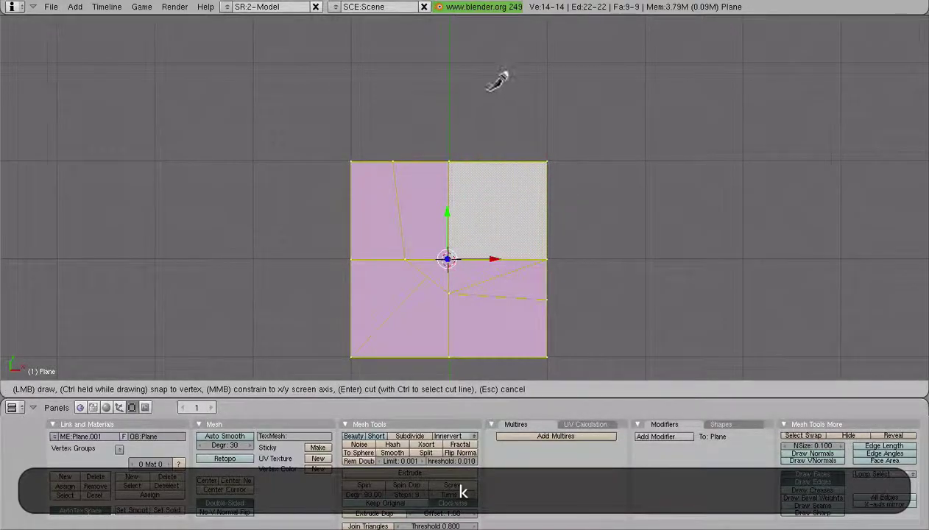
left_click_drag(495, 66, 519, 142)
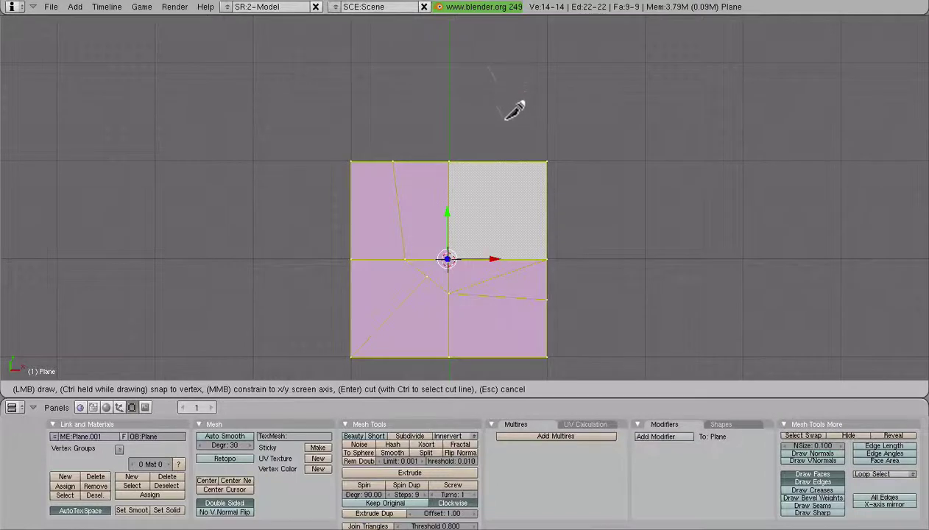
mouse_move(509, 250)
left_mouse_down()
mouse_move(501, 348)
mouse_move(499, 325)
left_mouse_up()
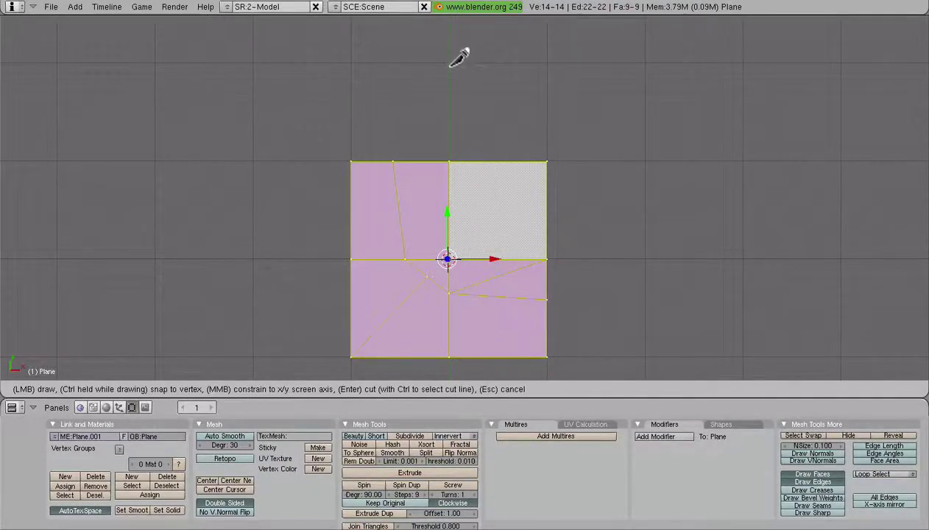
left_click_drag(453, 112, 484, 368)
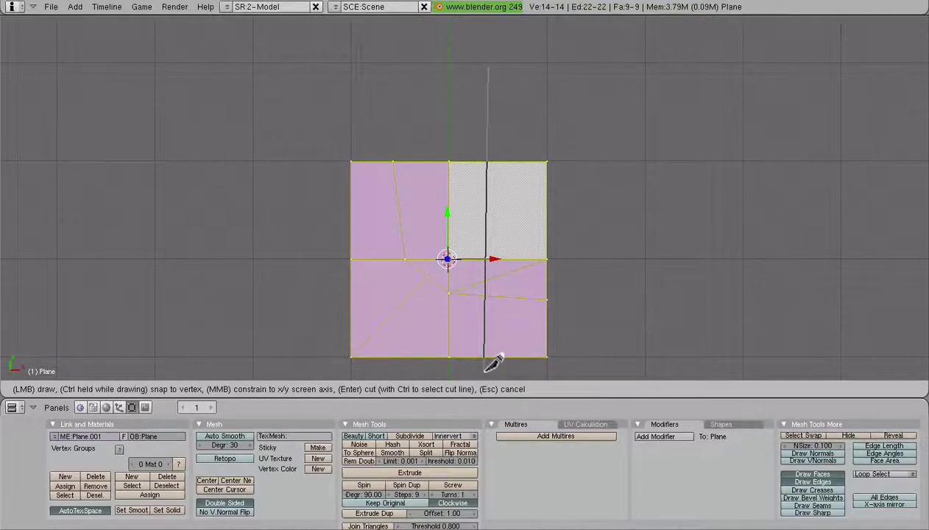
left_click_drag(486, 368, 490, 360)
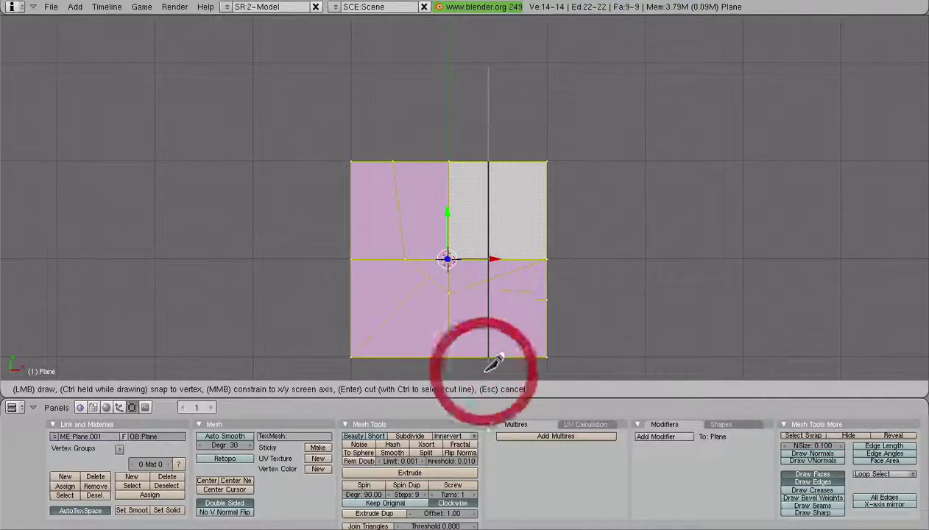
left_click_drag(575, 368, 585, 348)
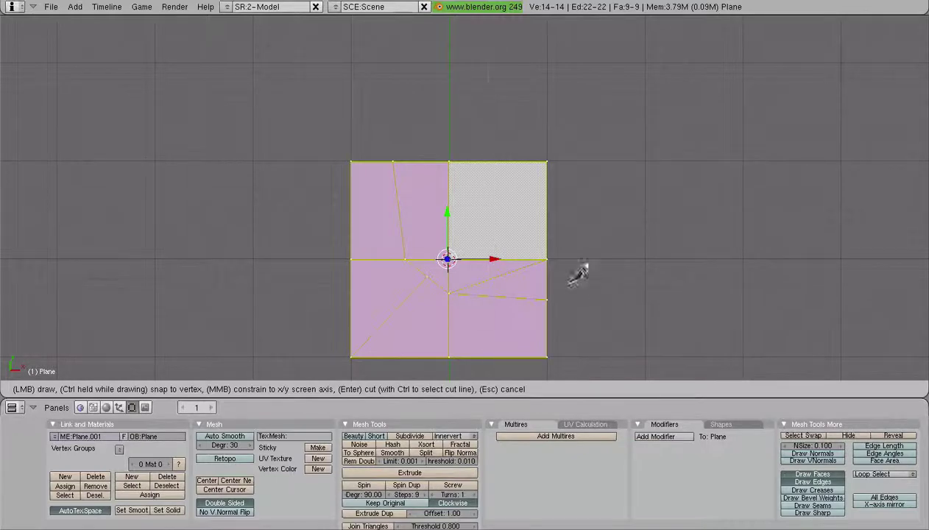
key("Escape")
Try a Knife (Exact) line constrained to the horizontal screen axis, starting just above the plane's top edge midpoint, and cancel it
key("k")
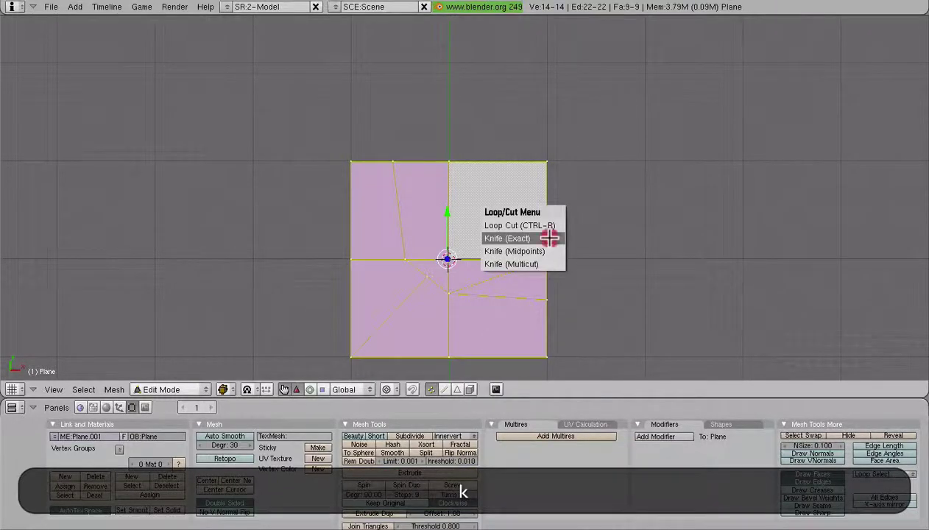
left_click(549, 237)
left_click(445, 143)
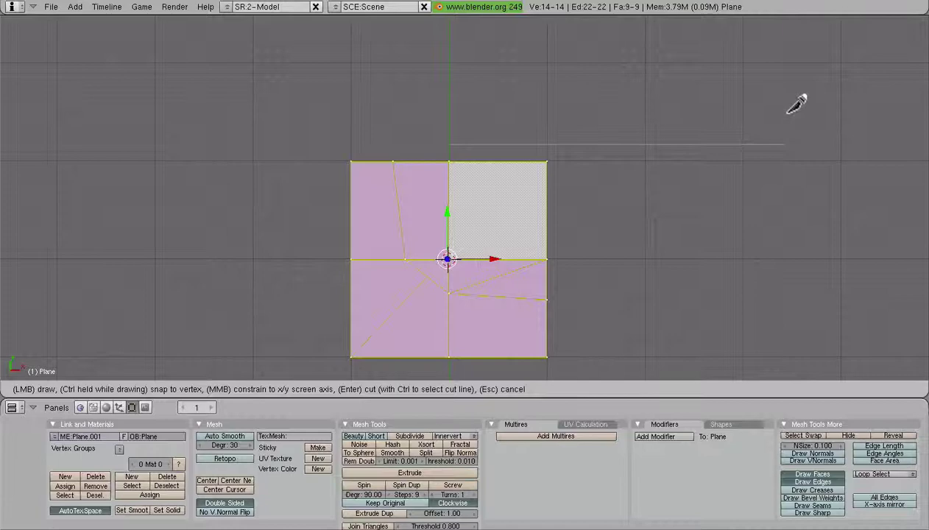
key("Escape")
scroll(522, 231, "down", 5)
middle_click_drag(446, 309, 419, 240)
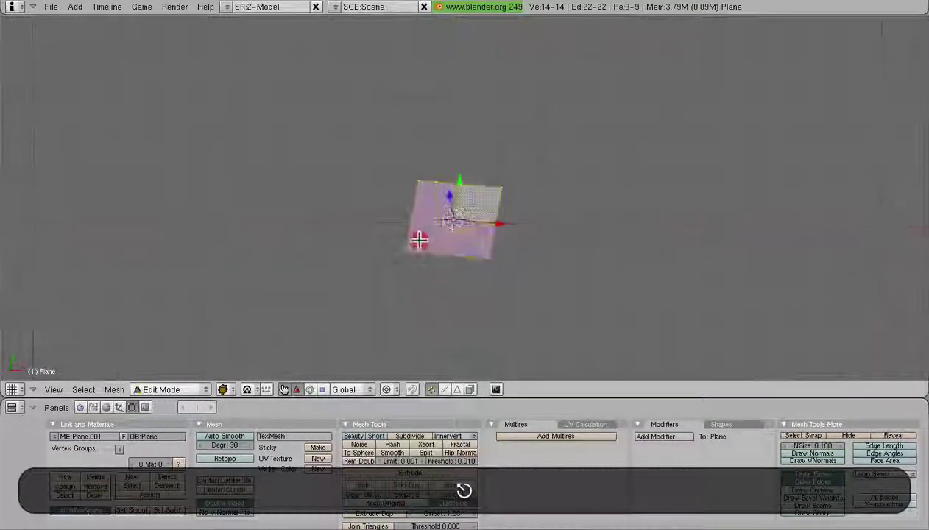